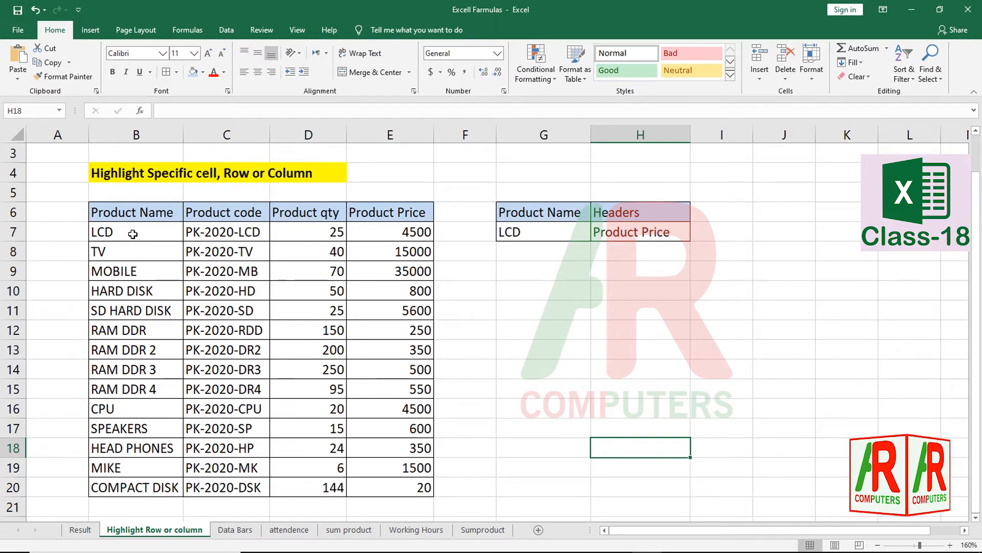
{"action": "left_click_drag", "start_coordinate": [133, 230], "coordinate": [134, 489]}
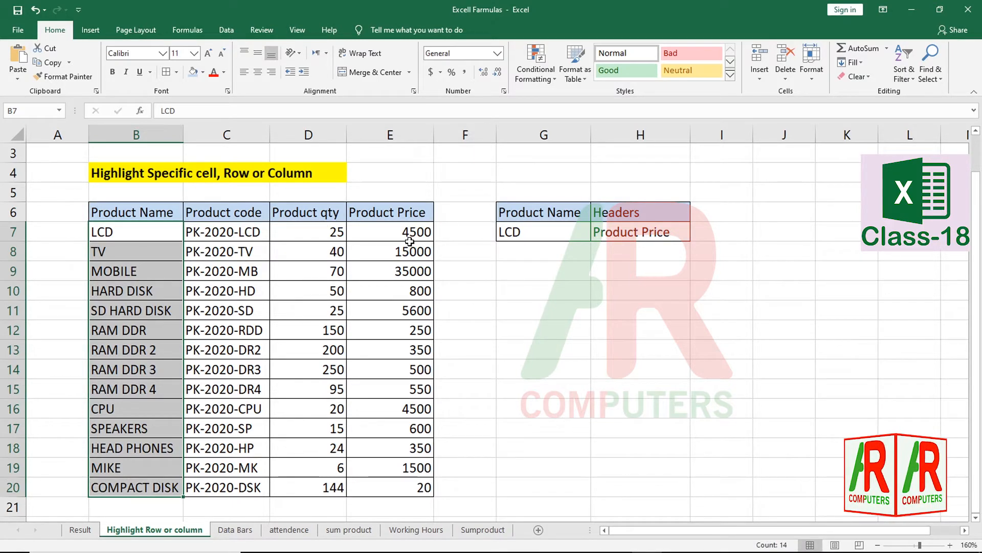
{"action": "left_click", "coordinate": [165, 251]}
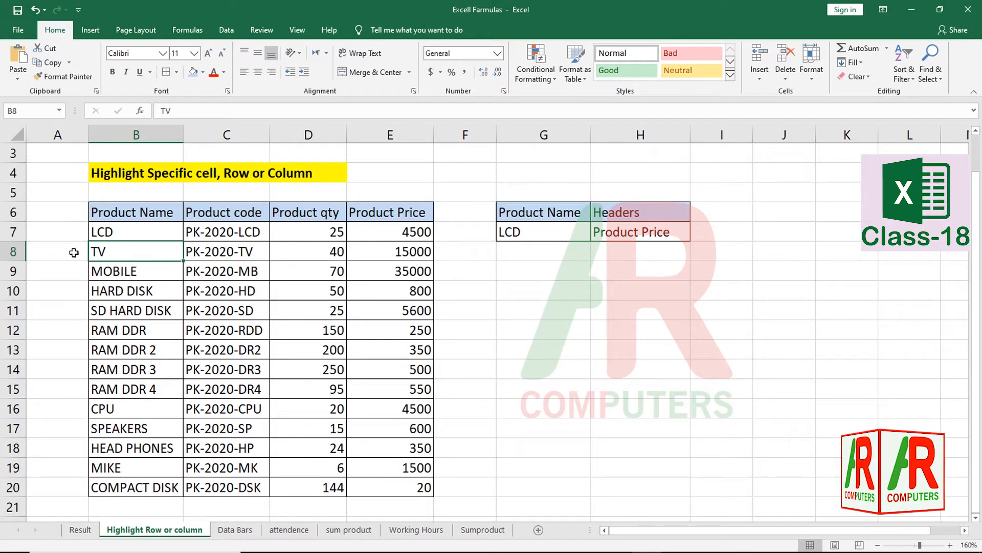
{"action": "left_click", "coordinate": [122, 233]}
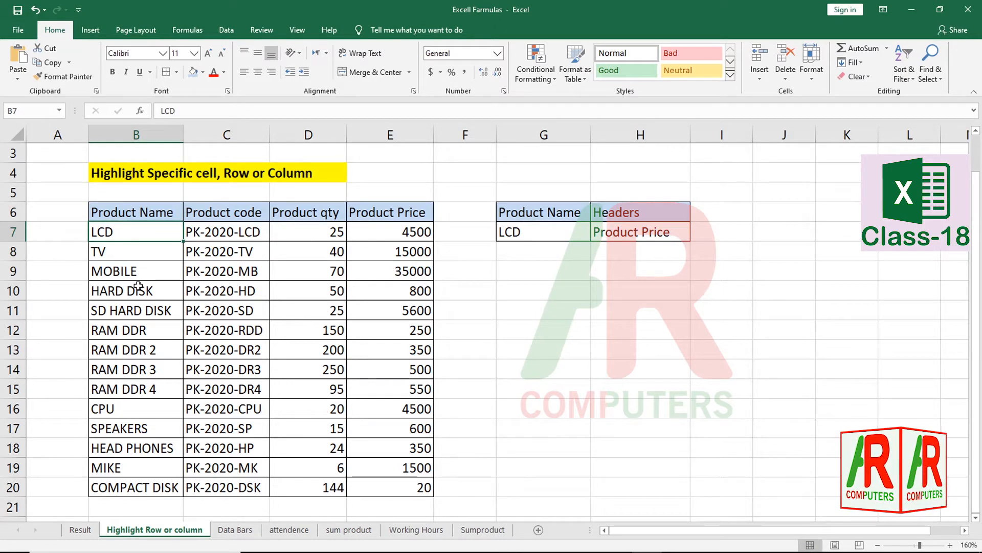
{"action": "left_click", "coordinate": [142, 271]}
{"action": "left_click_drag", "start_coordinate": [113, 231], "coordinate": [419, 237]}
{"action": "left_click", "coordinate": [335, 291]}
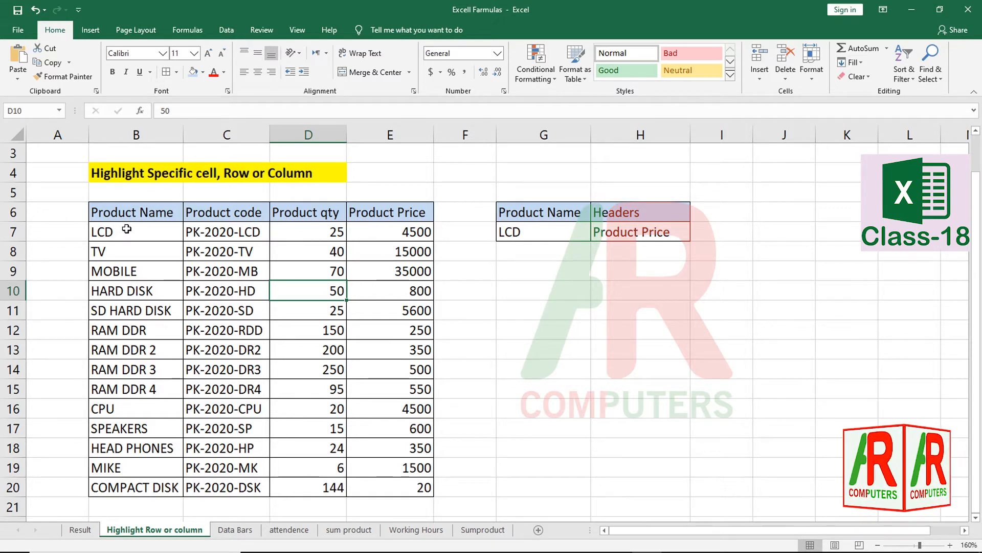
Start a new conditional formatting rule for product names B7:B20 that uses a formula to determine which cells to format
{"action": "left_click_drag", "start_coordinate": [130, 229], "coordinate": [141, 485]}
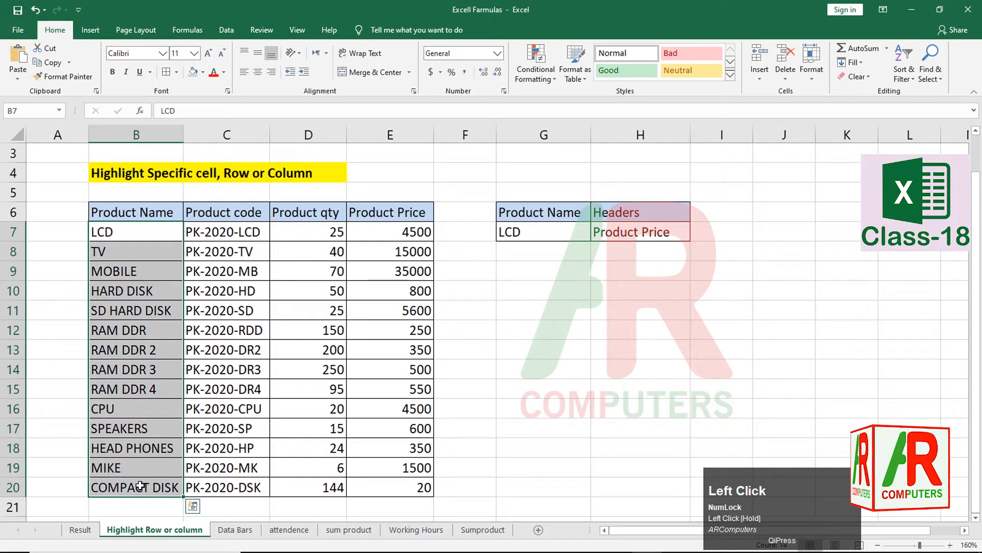
{"action": "left_click", "coordinate": [556, 79]}
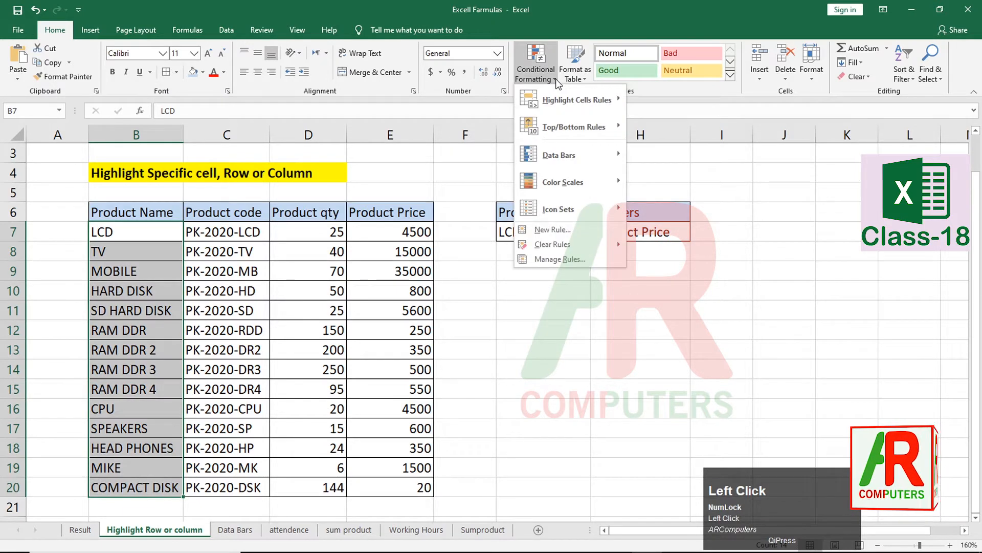
{"action": "left_click", "coordinate": [556, 229]}
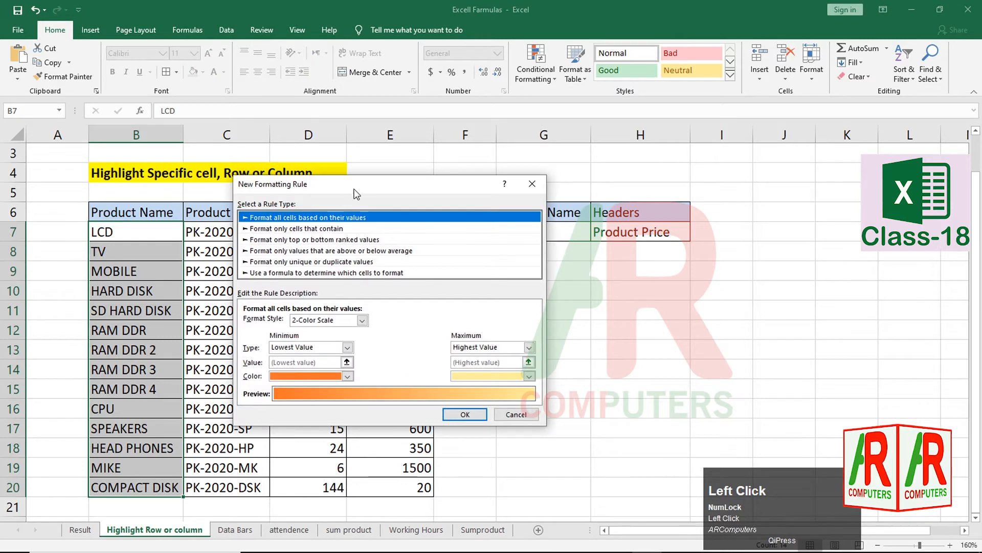
{"action": "left_click_drag", "start_coordinate": [356, 189], "coordinate": [682, 272]}
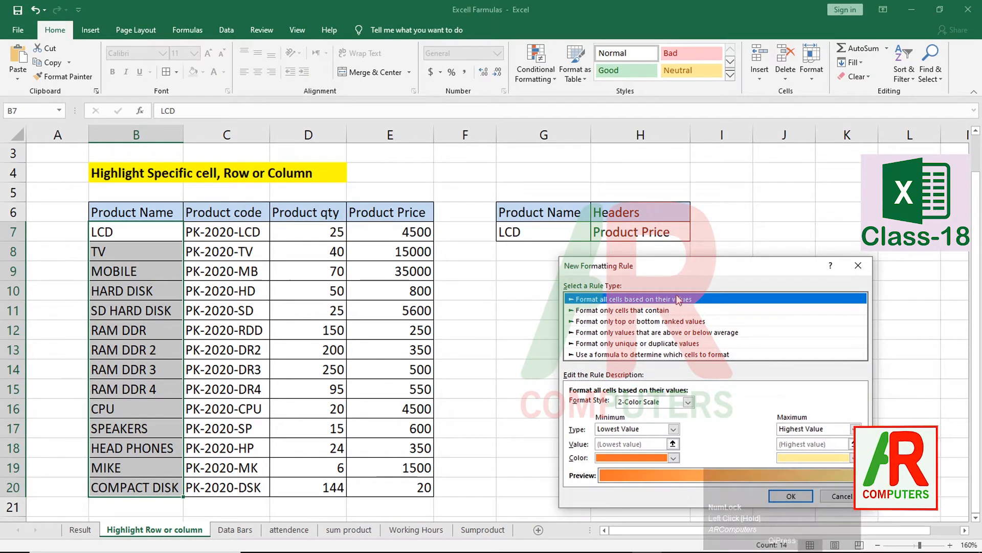
{"action": "left_click", "coordinate": [621, 355]}
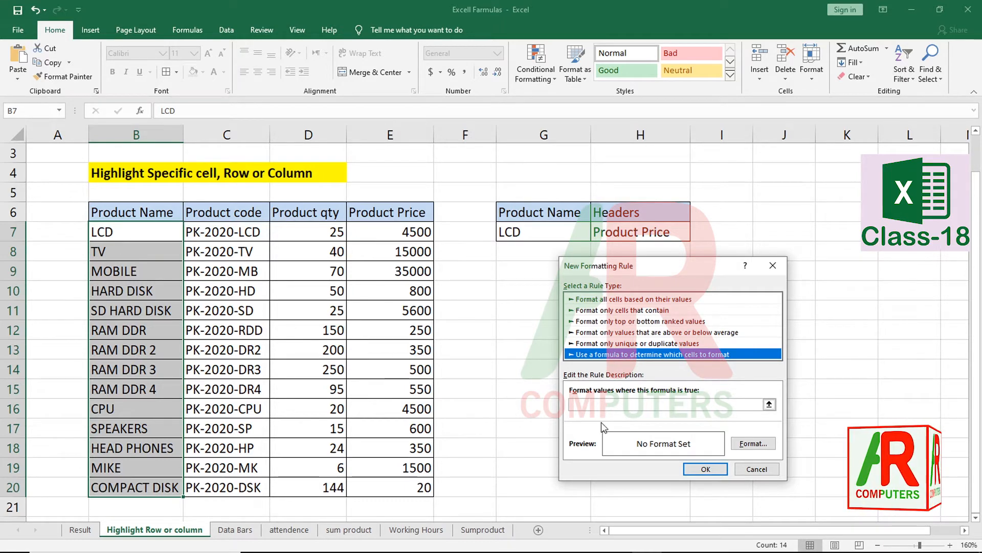
Enter the rule formula =B7=$G$7, with a relative reference to the first product name and an absolute one to the lookup cell
{"action": "left_click", "coordinate": [598, 405]}
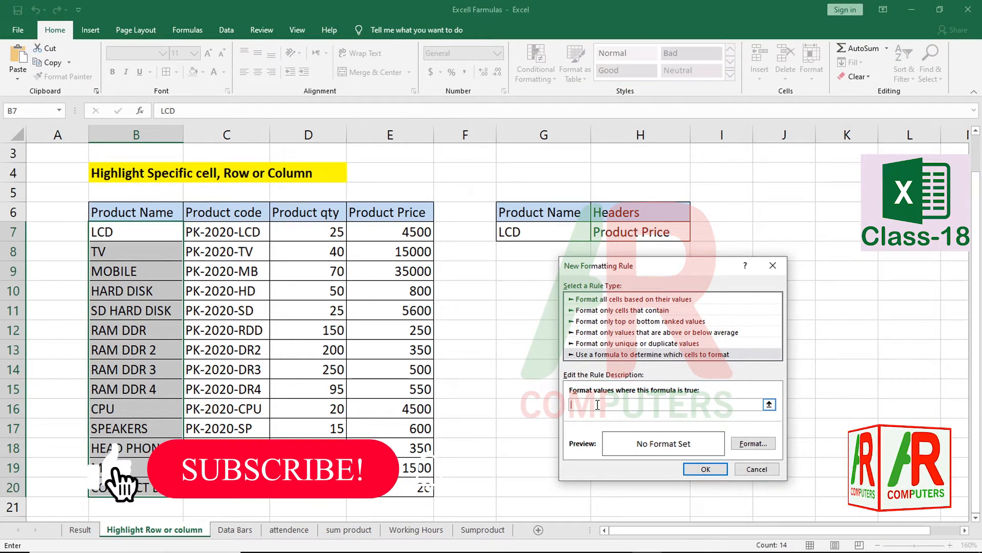
{"action": "type", "text": "="}
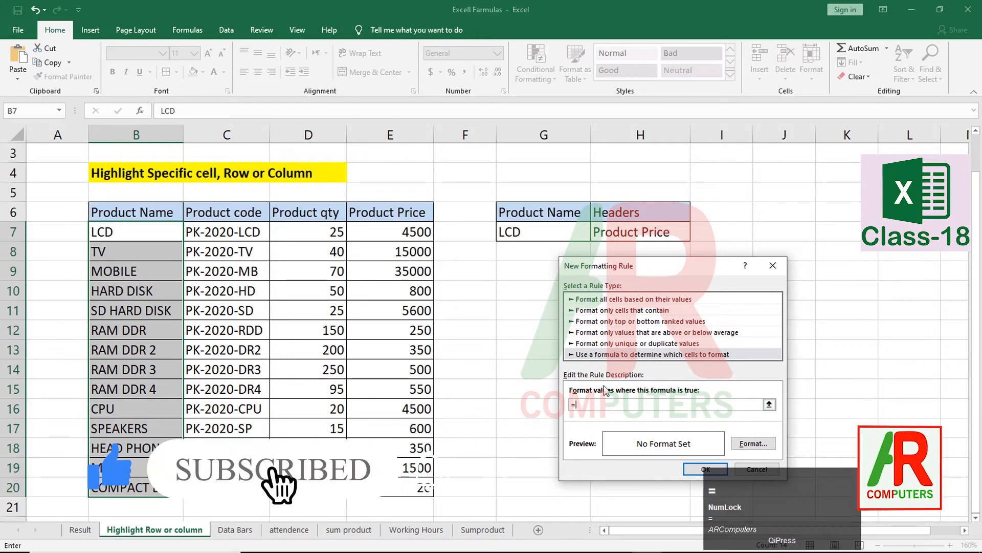
{"action": "left_click", "coordinate": [131, 232]}
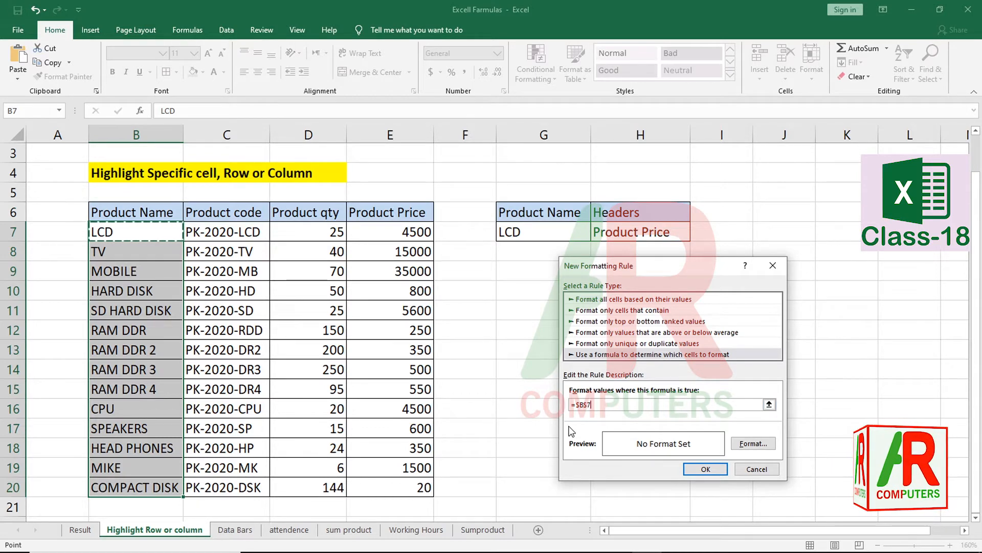
{"action": "key", "text": "F4"}
{"action": "key", "text": "F4"}
{"action": "key", "text": "F4"}
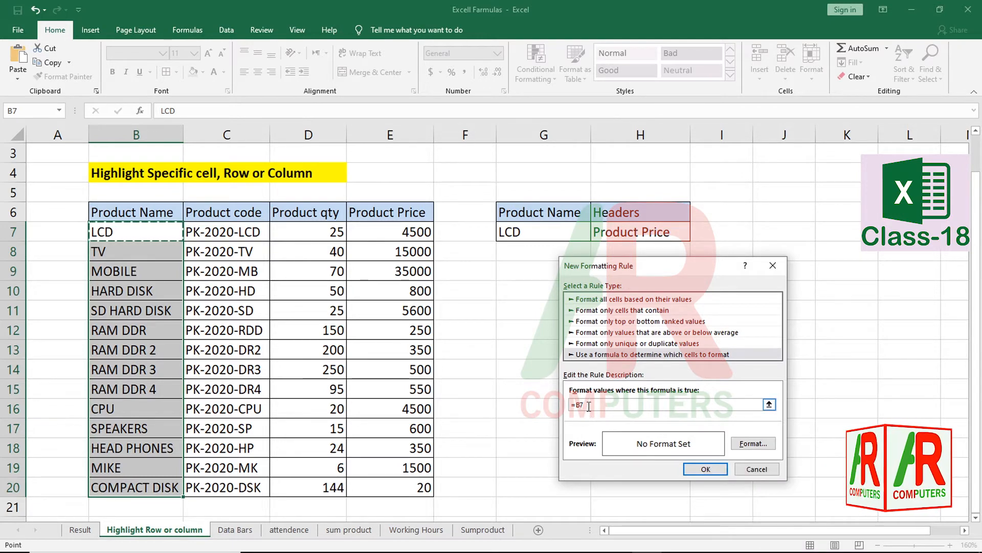
{"action": "type", "text": "="}
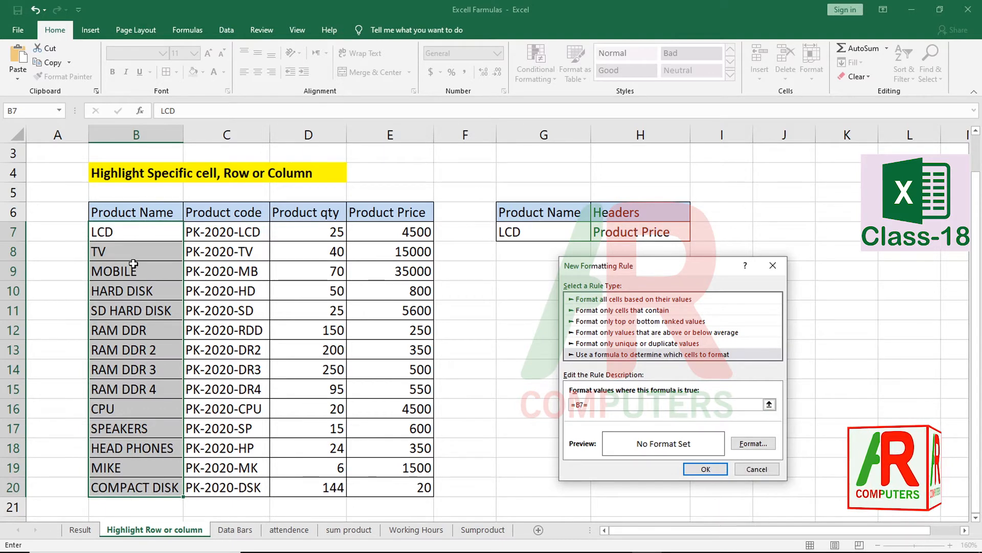
{"action": "left_click", "coordinate": [540, 232]}
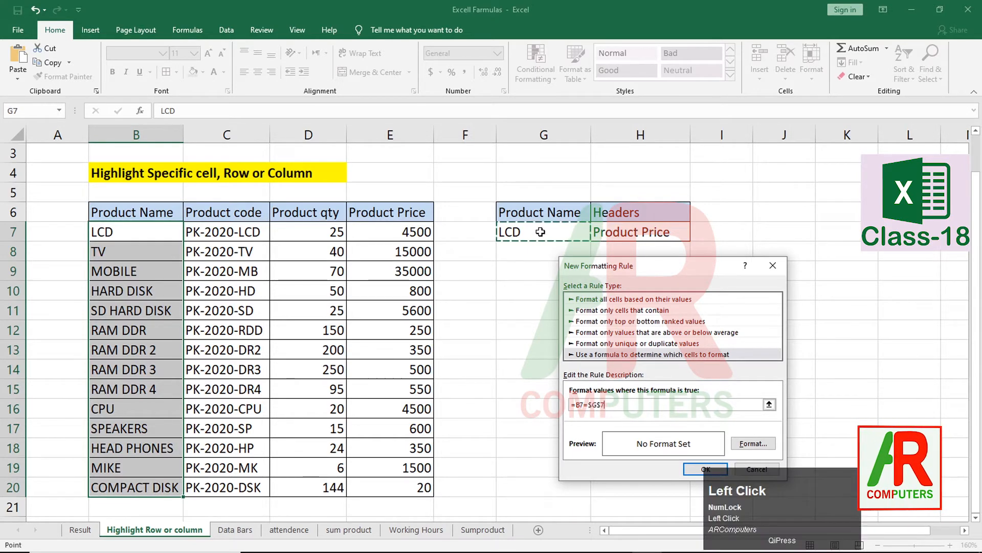
Give the rule a light olive-green background fill and apply it to the product names
{"action": "left_click", "coordinate": [753, 444]}
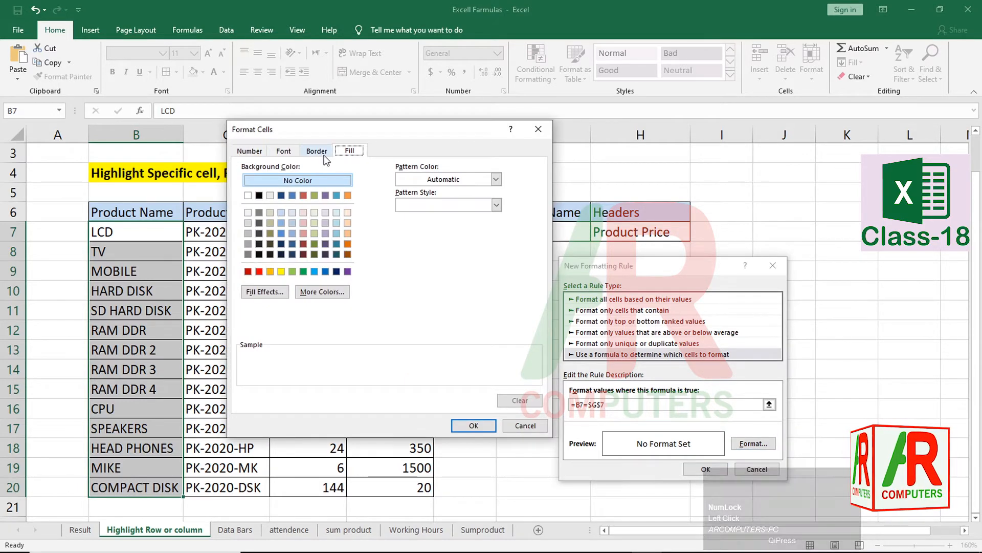
{"action": "left_click", "coordinate": [350, 150]}
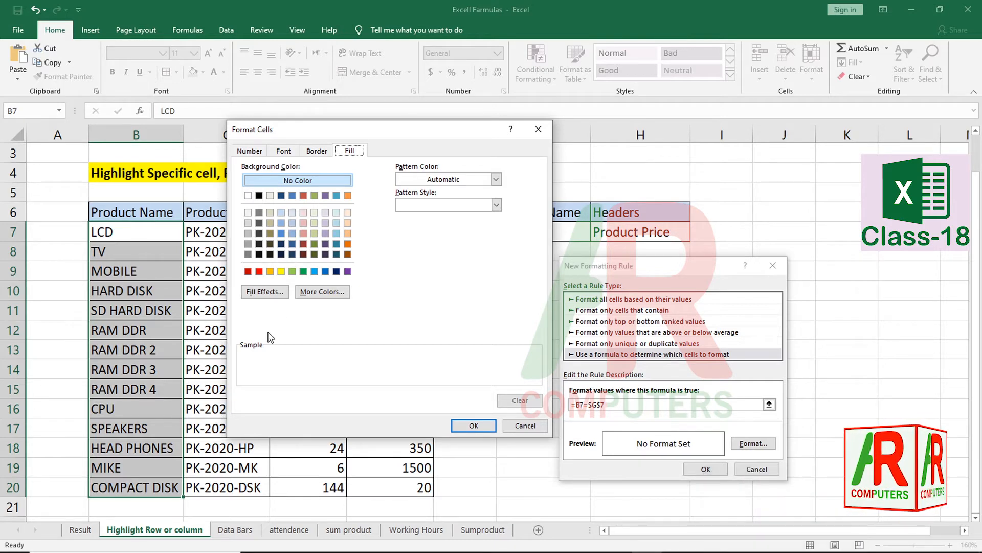
{"action": "left_click", "coordinate": [293, 272]}
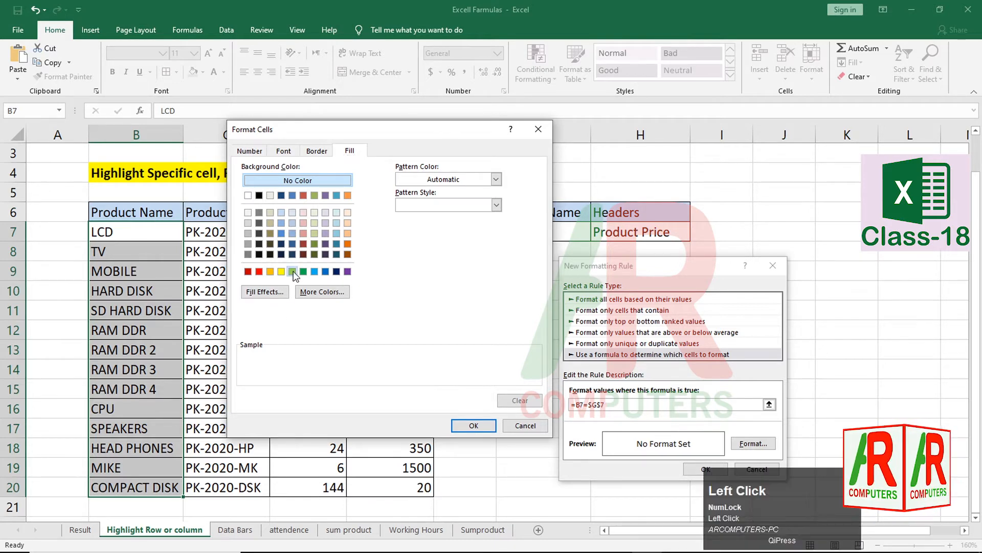
{"action": "left_click", "coordinate": [317, 223]}
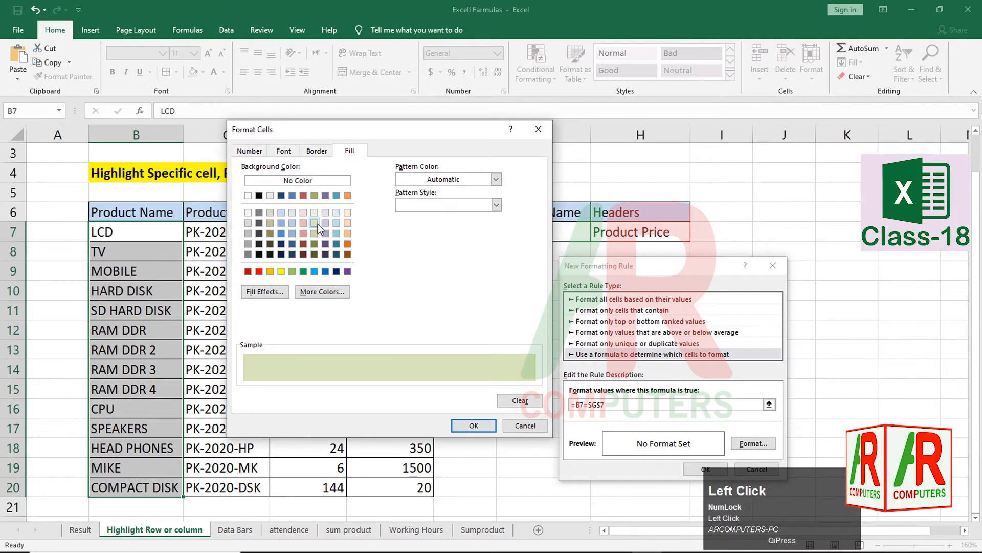
{"action": "left_click", "coordinate": [474, 425]}
{"action": "left_click", "coordinate": [706, 467]}
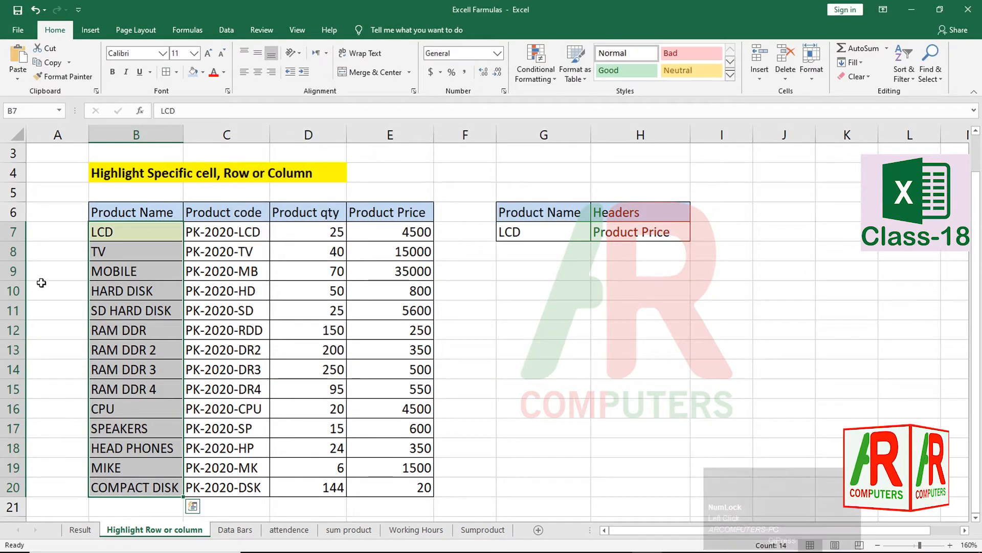
{"action": "left_click", "coordinate": [130, 313]}
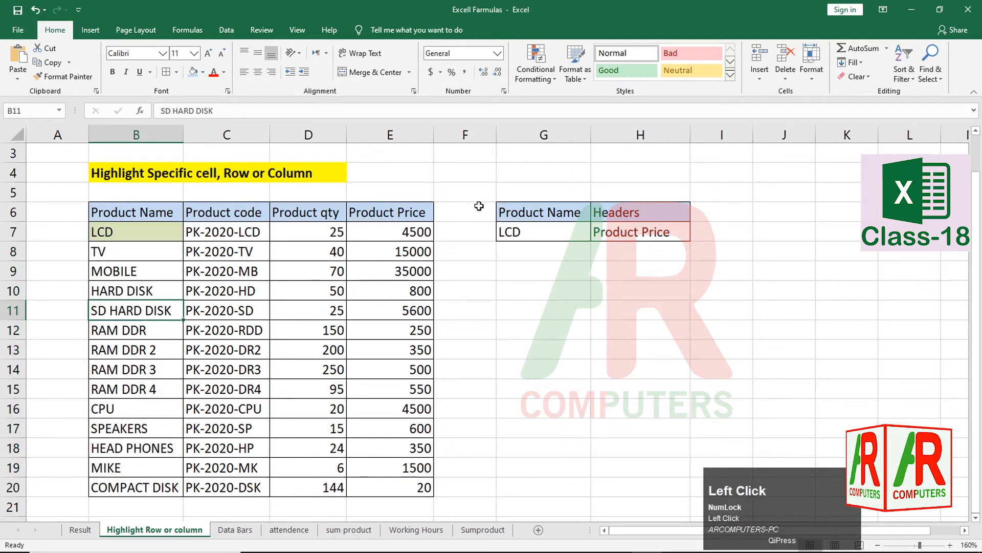
Test the highlighting rule by choosing CPU as the product name in cell G7
{"action": "left_click", "coordinate": [529, 232]}
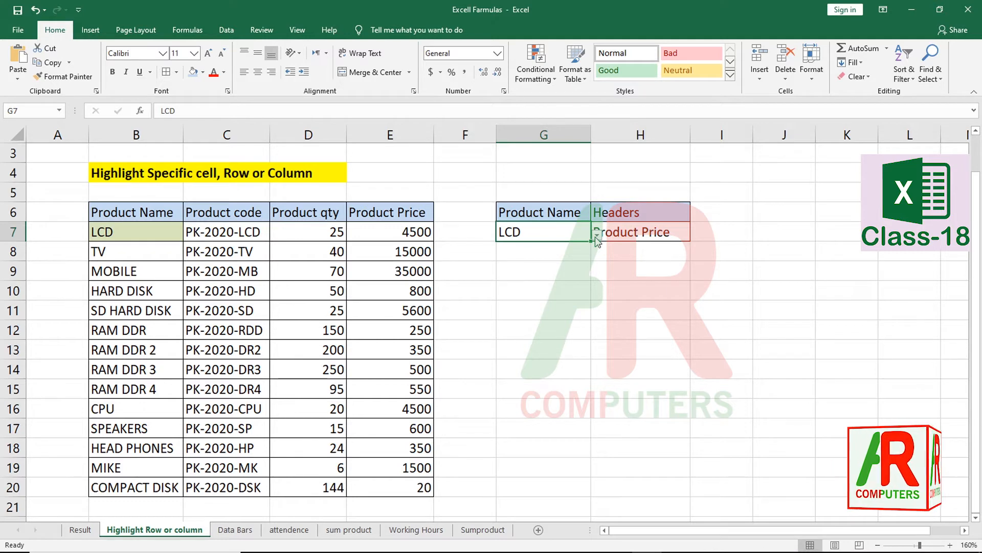
{"action": "left_click", "coordinate": [596, 236]}
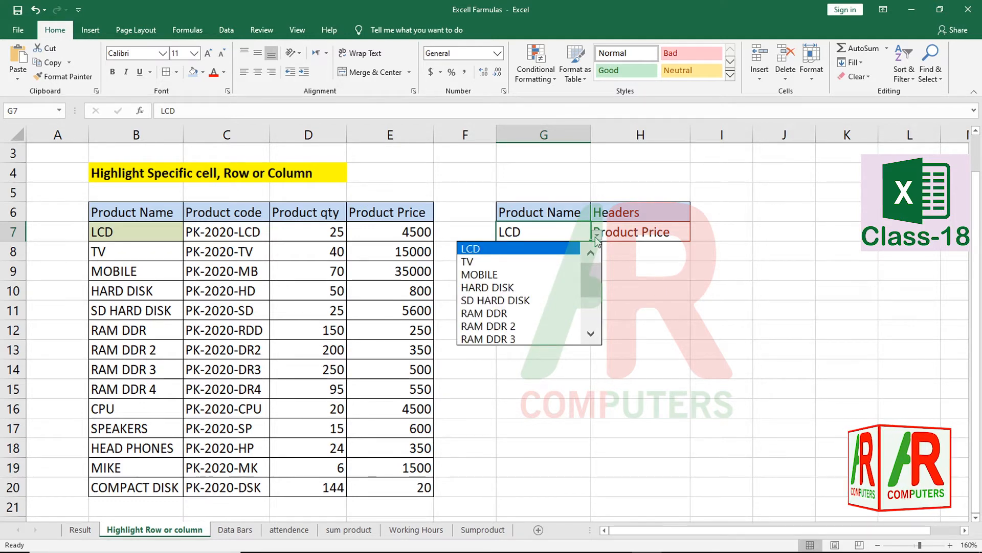
{"action": "left_click_drag", "start_coordinate": [583, 275], "coordinate": [586, 266]}
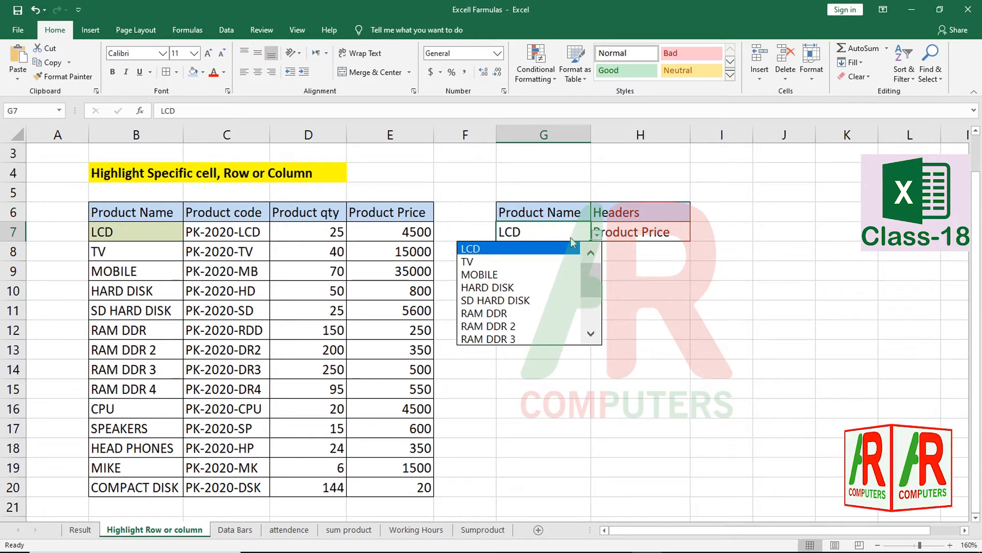
{"action": "left_click_drag", "start_coordinate": [589, 276], "coordinate": [591, 290]}
{"action": "left_click", "coordinate": [483, 327]}
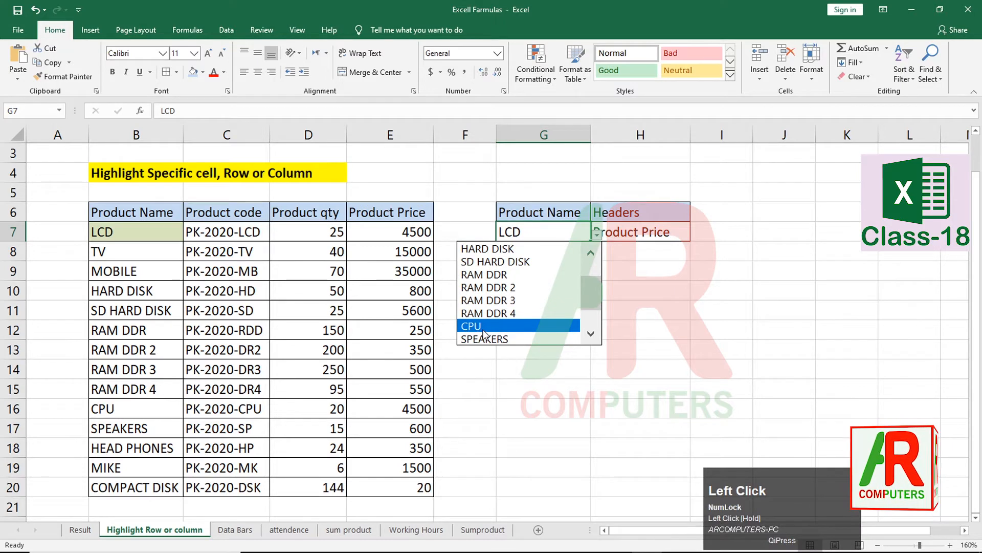
Switch the product name in cell G7 to RAM DDR 4 and back to LCD to test the highlight
{"action": "left_click", "coordinate": [597, 236]}
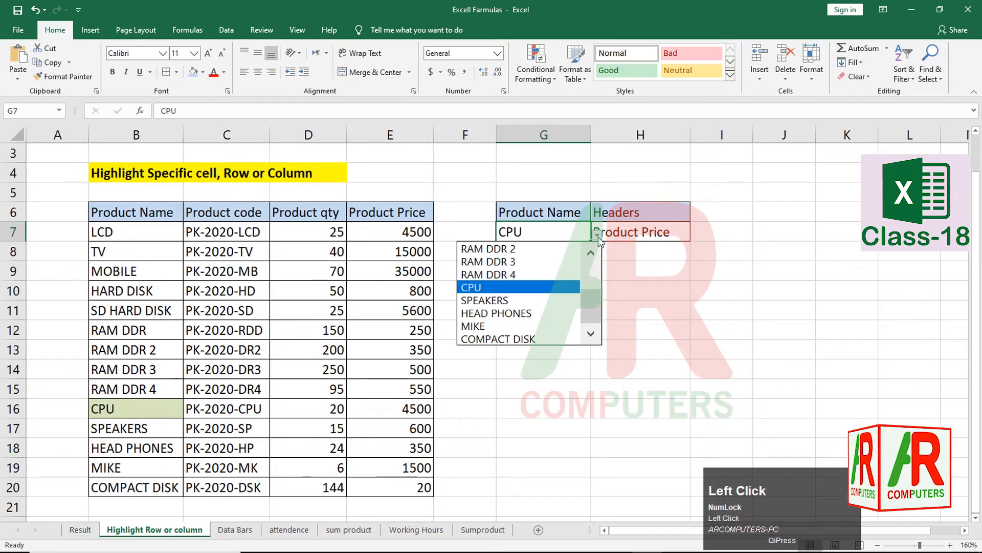
{"action": "left_click", "coordinate": [495, 276]}
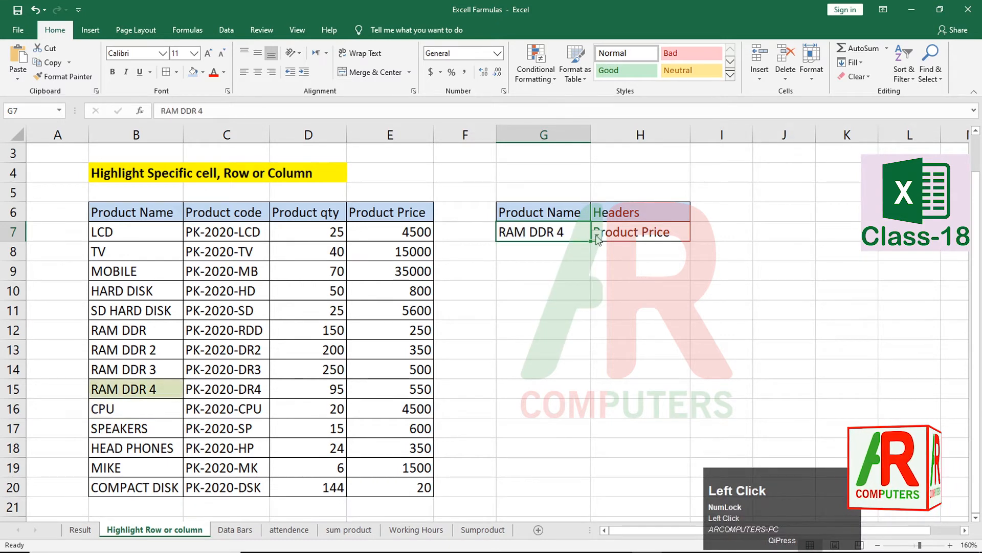
{"action": "left_click", "coordinate": [597, 236]}
{"action": "left_click_drag", "start_coordinate": [594, 308], "coordinate": [593, 246]}
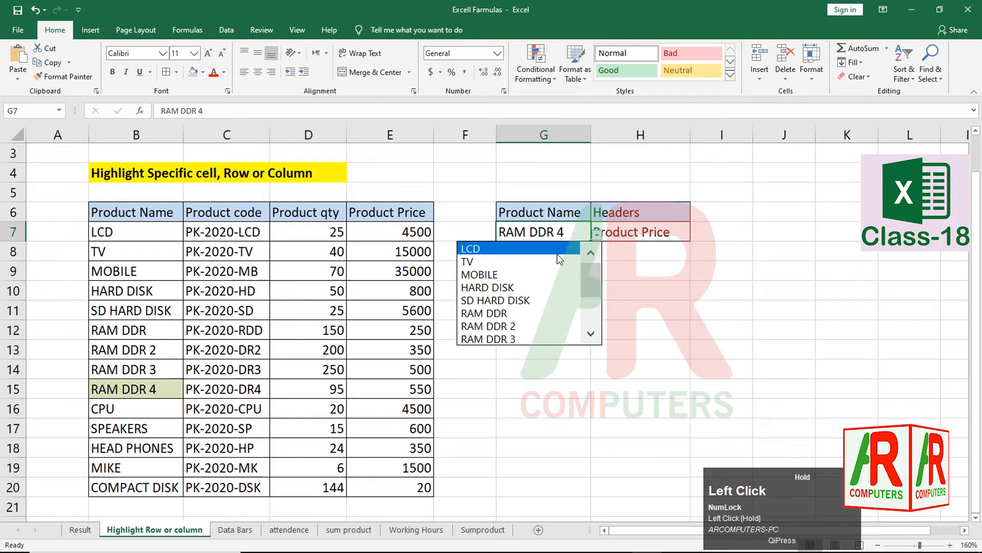
{"action": "left_click", "coordinate": [473, 249]}
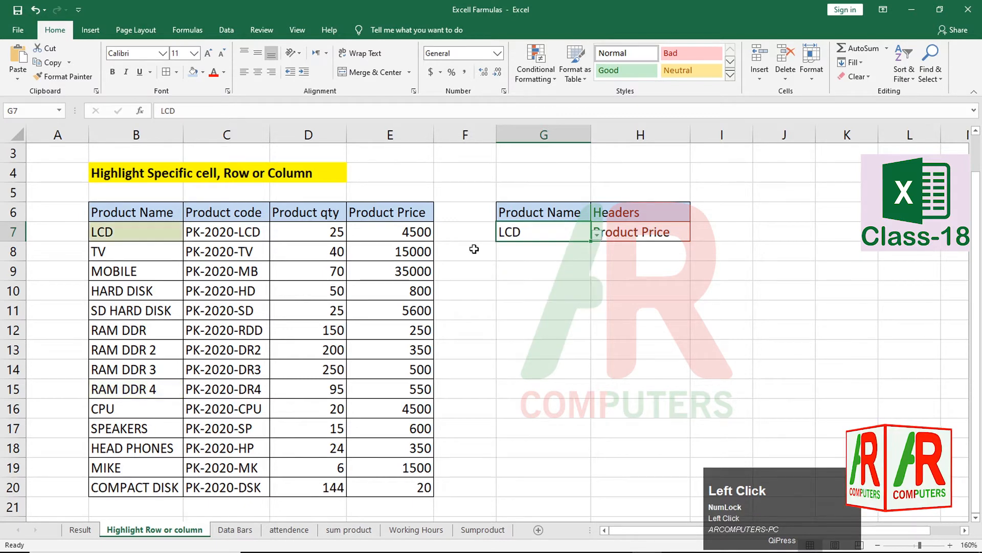
Choose MIKE as the product name in cell G7
{"action": "left_click", "coordinate": [597, 235]}
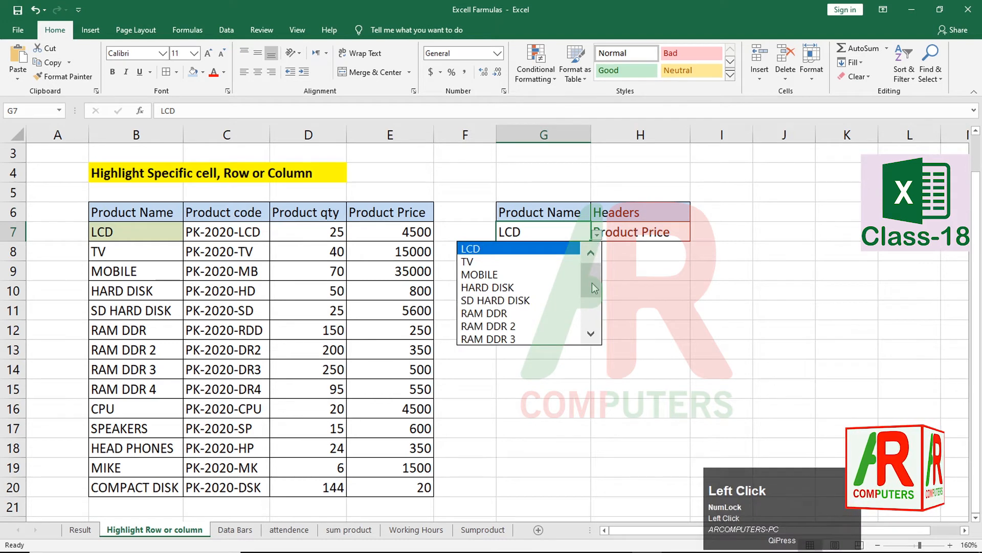
{"action": "left_click_drag", "start_coordinate": [594, 288], "coordinate": [594, 310]}
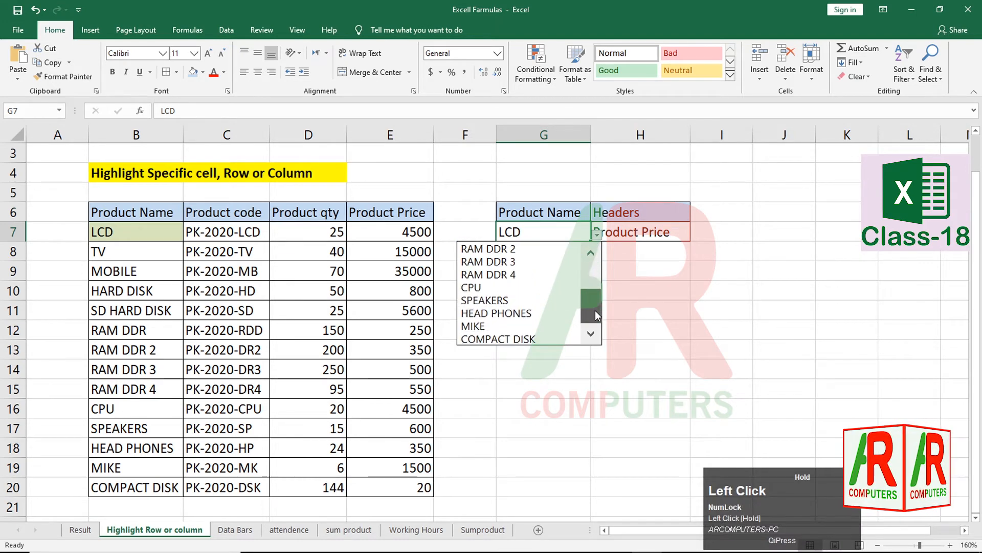
{"action": "left_click", "coordinate": [498, 327]}
{"action": "left_click", "coordinate": [530, 296]}
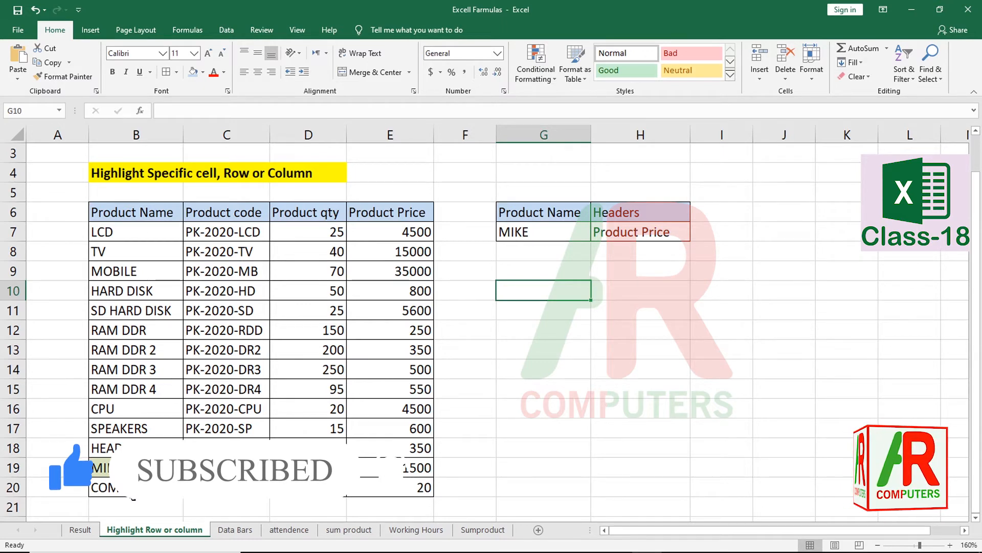
{"action": "left_click_drag", "start_coordinate": [149, 230], "coordinate": [147, 483]}
{"action": "left_click", "coordinate": [210, 476]}
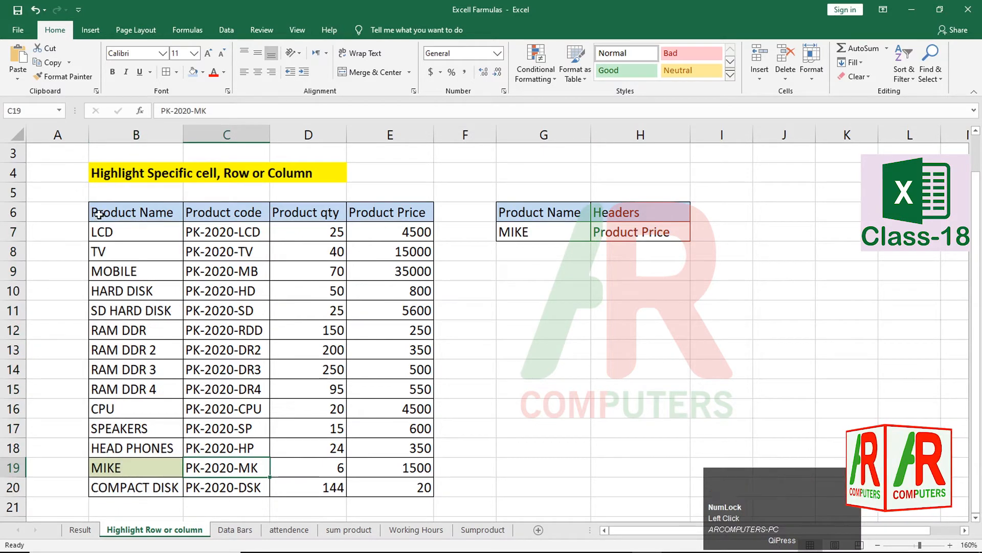
{"action": "left_click_drag", "start_coordinate": [135, 470], "coordinate": [422, 471]}
{"action": "left_click", "coordinate": [488, 415]}
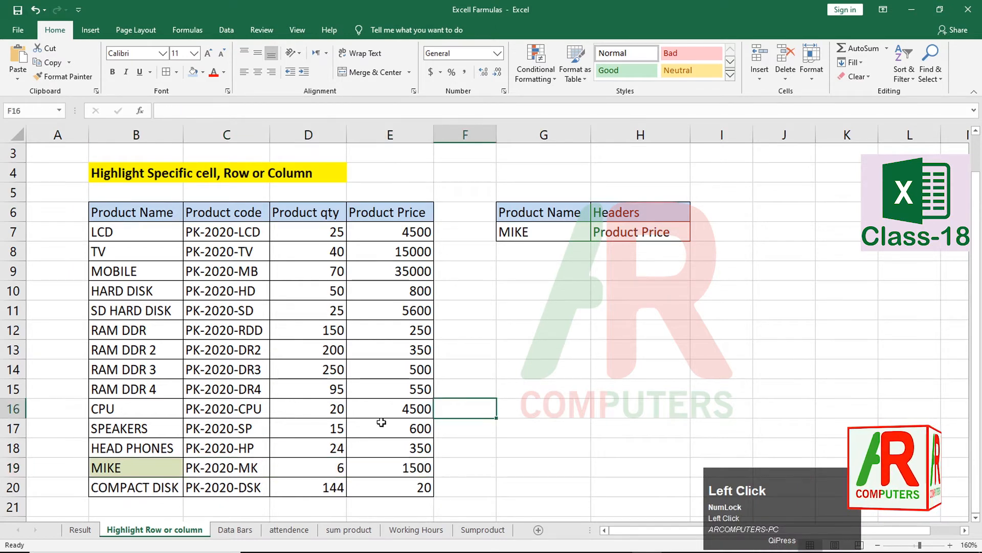
Clear the conditional formatting rules from the entire sheet
{"action": "left_click", "coordinate": [537, 71]}
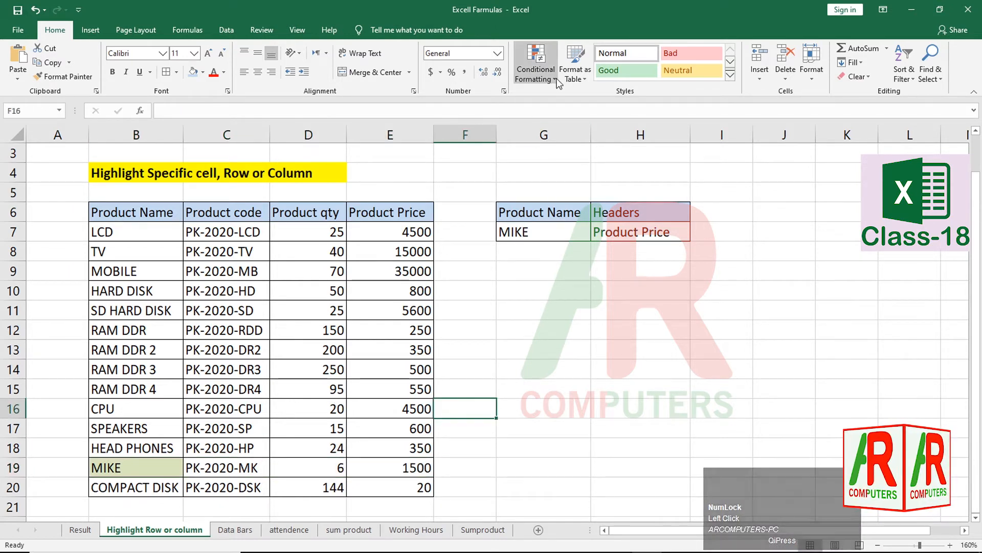
{"action": "mouse_move", "coordinate": [562, 245]}
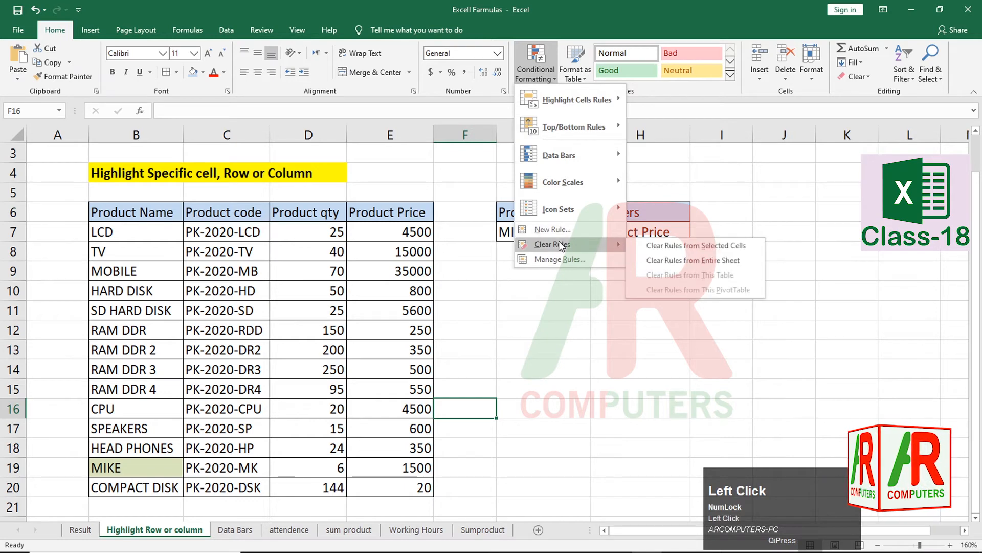
{"action": "left_click", "coordinate": [669, 262]}
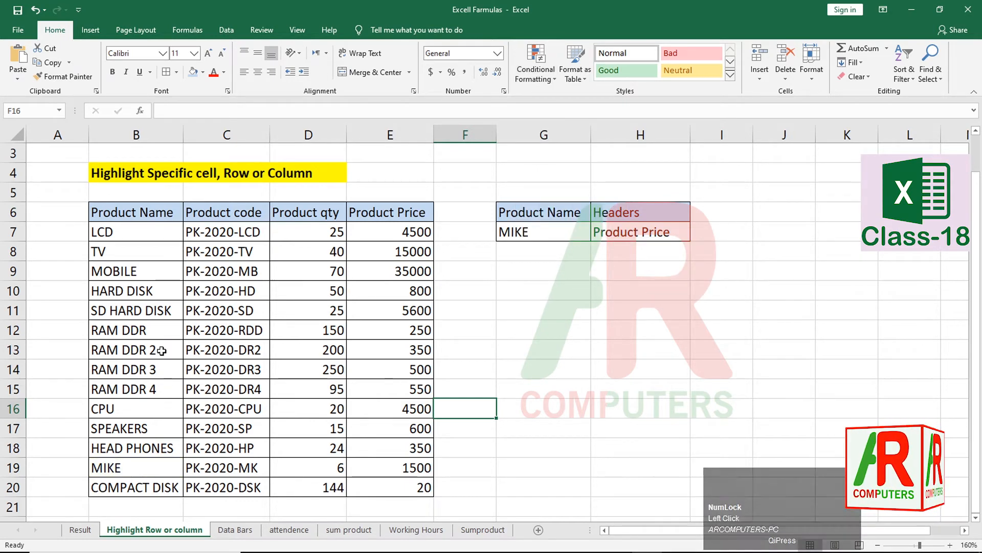
Start a new formula-based conditional formatting rule for the table data in B7:E20
{"action": "left_click_drag", "start_coordinate": [139, 233], "coordinate": [382, 483]}
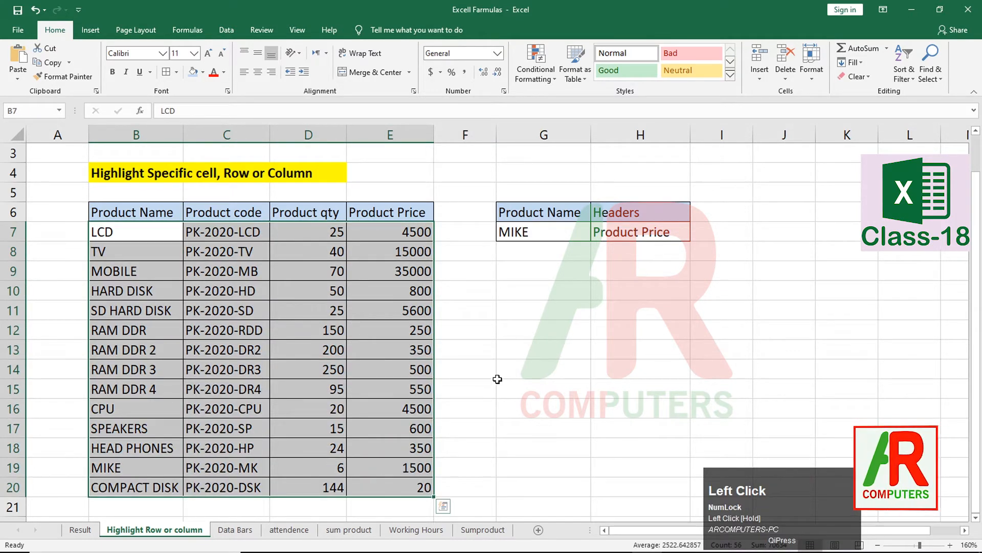
{"action": "left_click", "coordinate": [554, 79]}
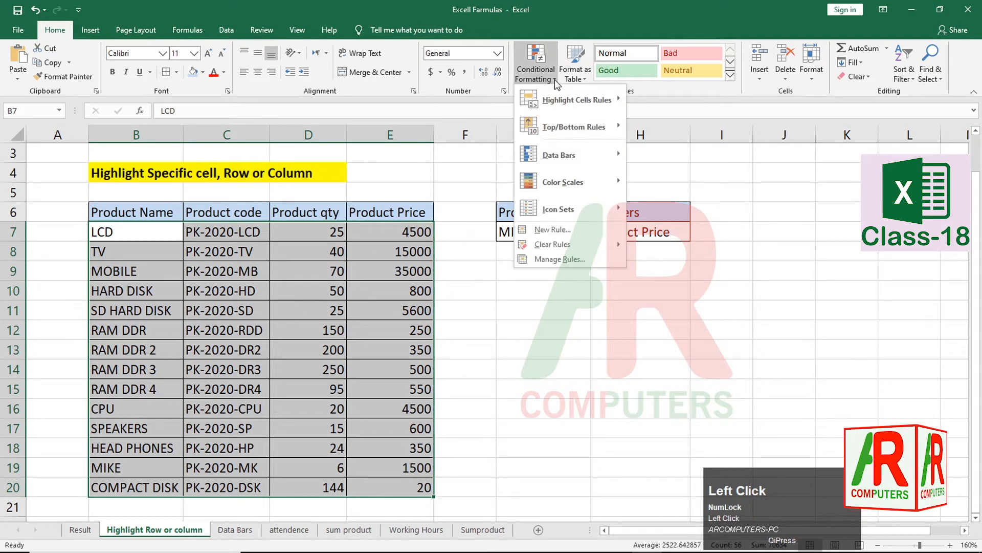
{"action": "left_click", "coordinate": [554, 230]}
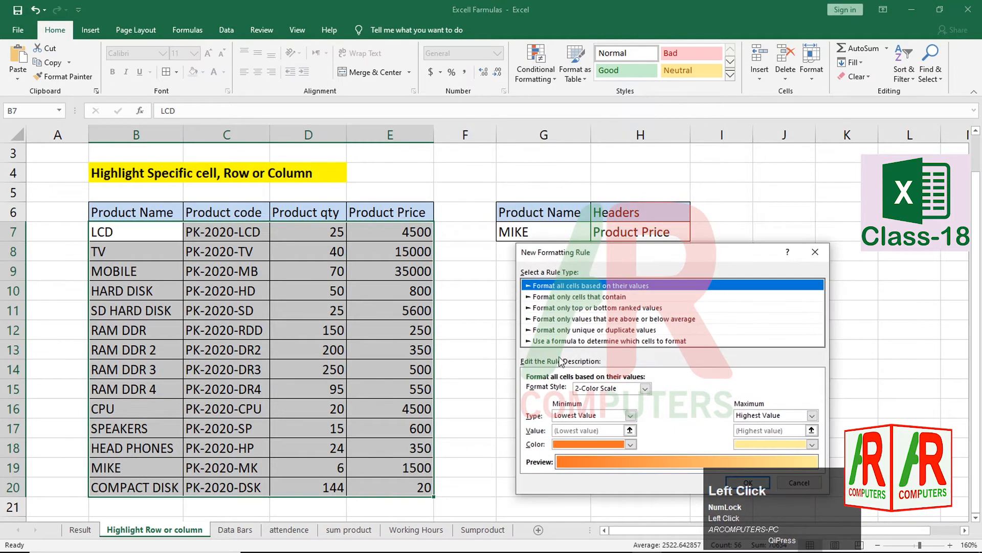
{"action": "left_click", "coordinate": [570, 340]}
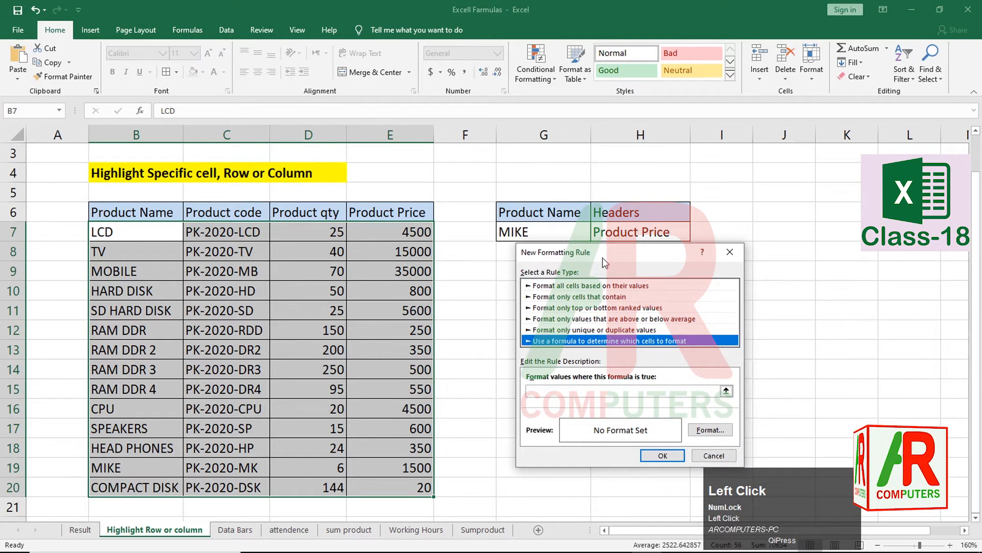
{"action": "left_click_drag", "start_coordinate": [603, 259], "coordinate": [708, 242]}
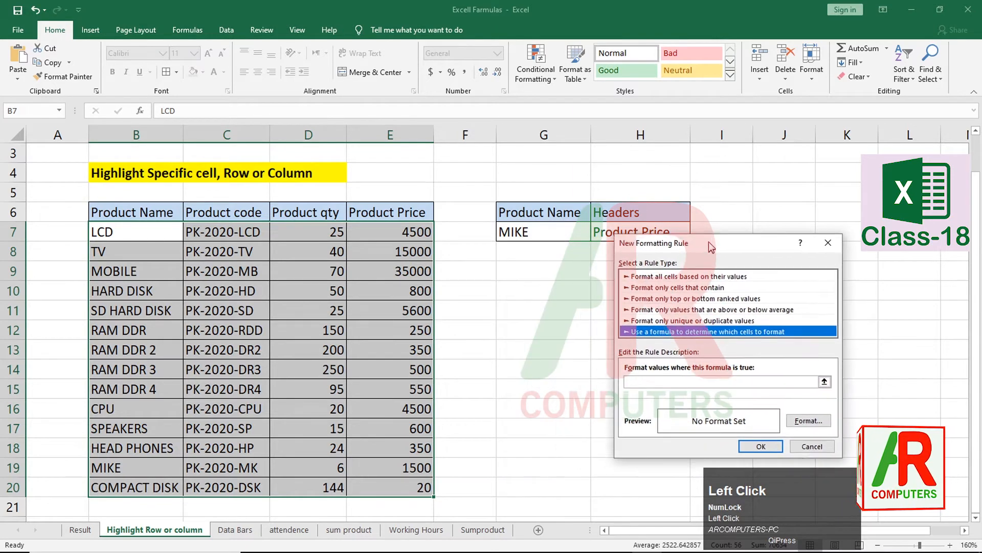
Enter the rule formula =$B7=$G$7, locking only the column of B7 and comparing it with the product name lookup cell
{"action": "left_click", "coordinate": [675, 379]}
{"action": "type", "text": "="}
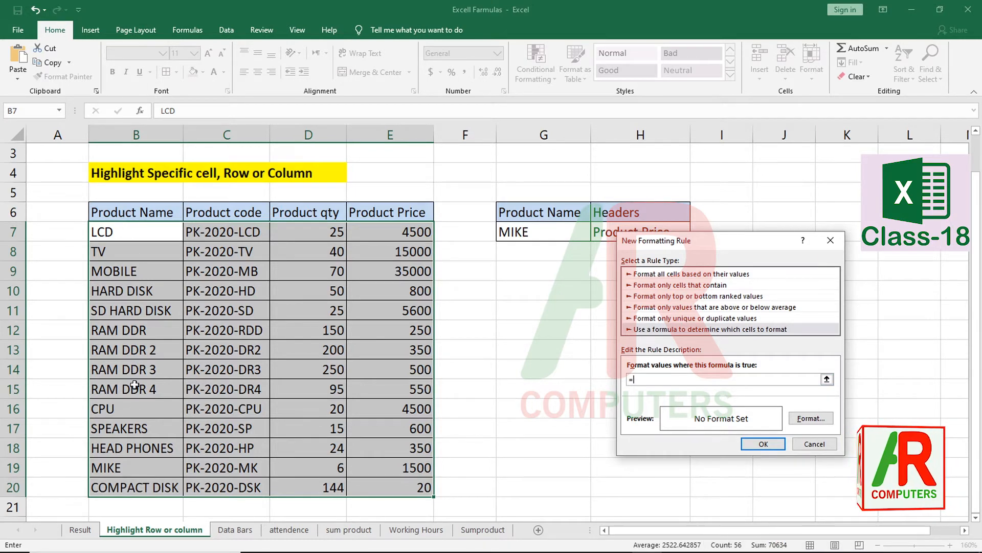
{"action": "left_click", "coordinate": [124, 233]}
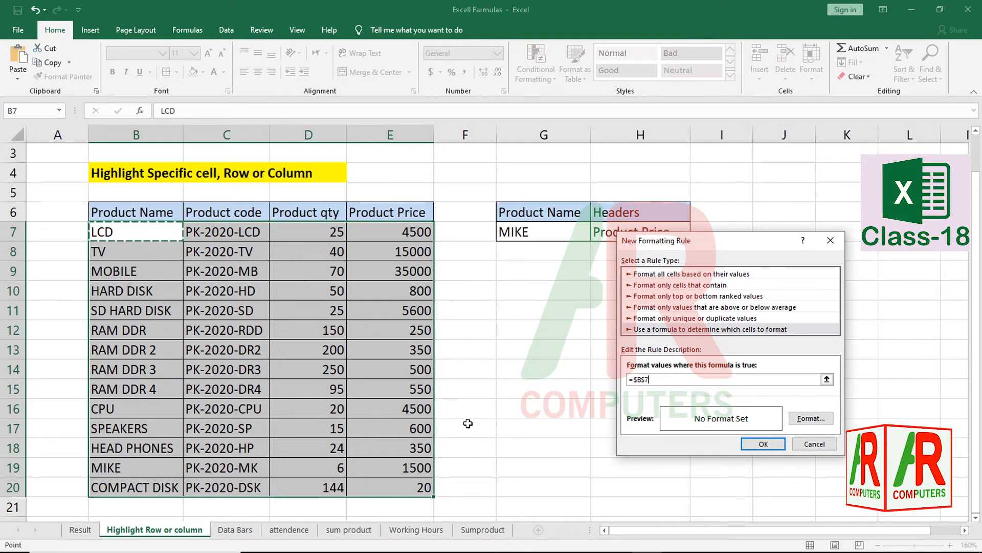
{"action": "left_click", "coordinate": [657, 378]}
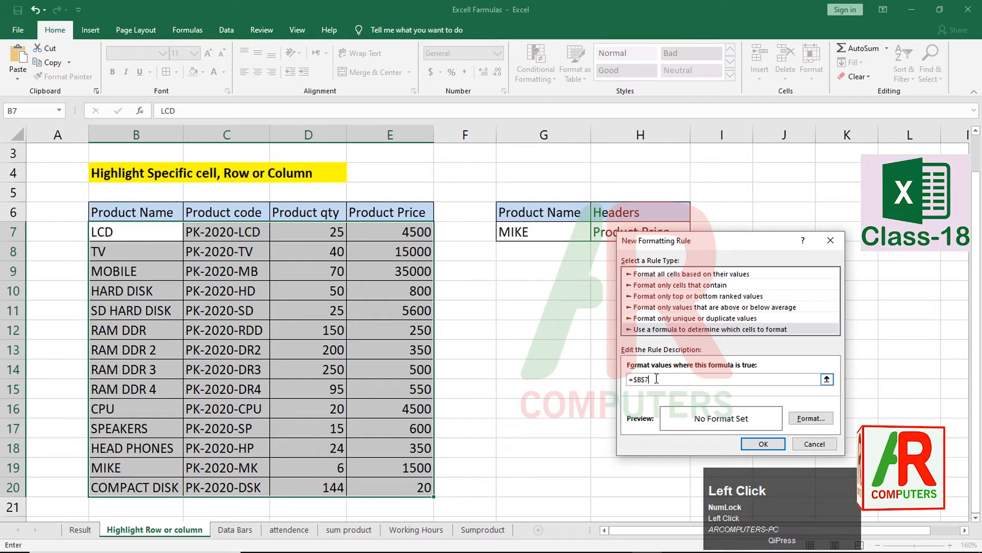
{"action": "key", "text": "F4"}
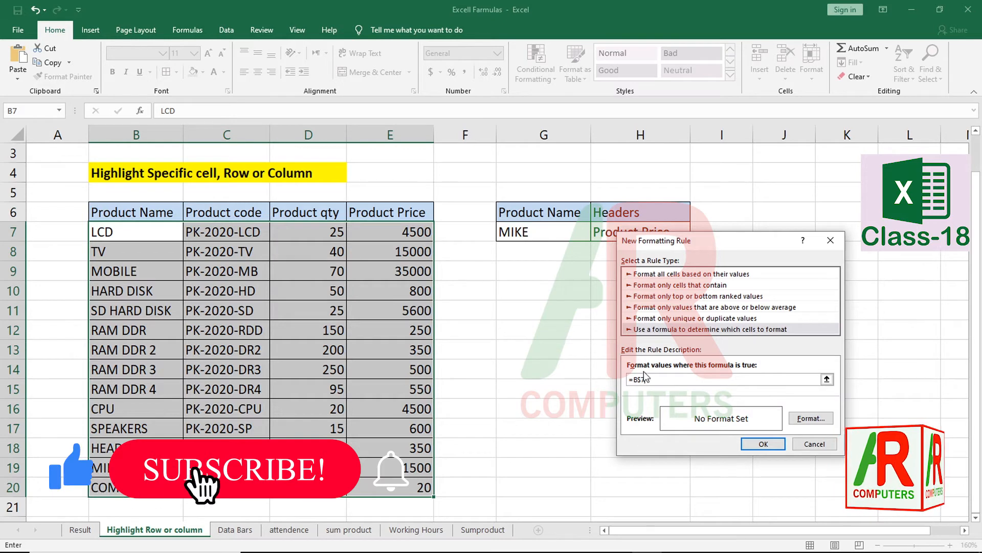
{"action": "key", "text": "F4"}
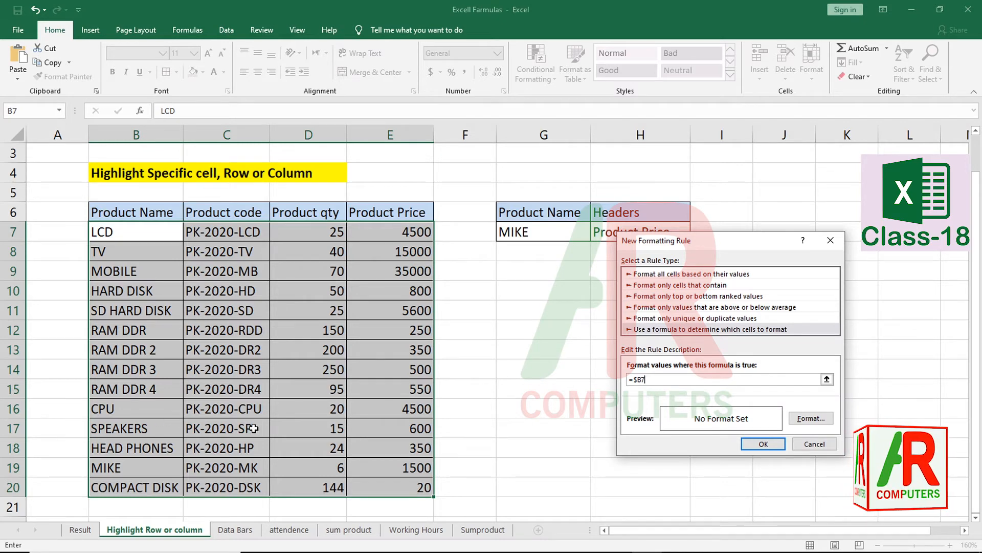
{"action": "left_click", "coordinate": [663, 380]}
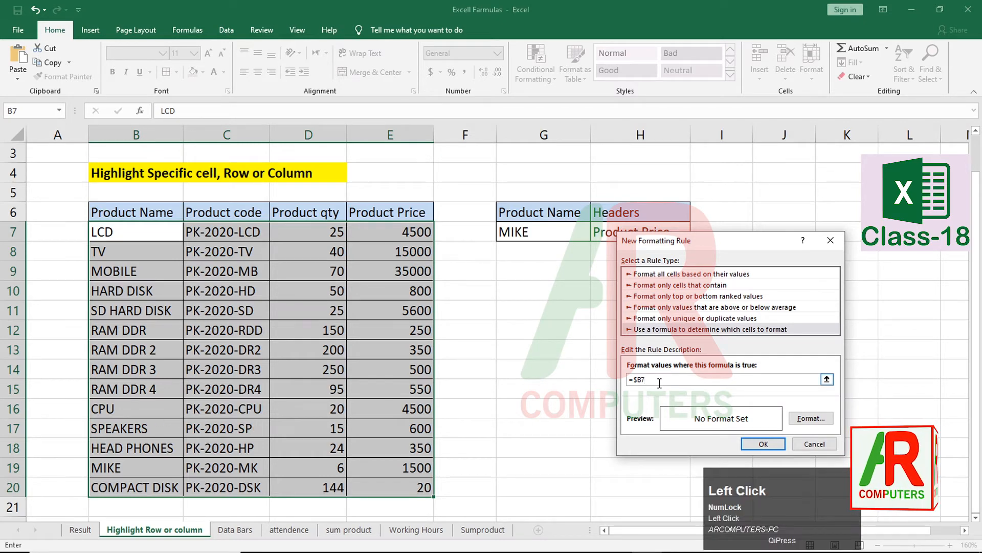
{"action": "type", "text": "="}
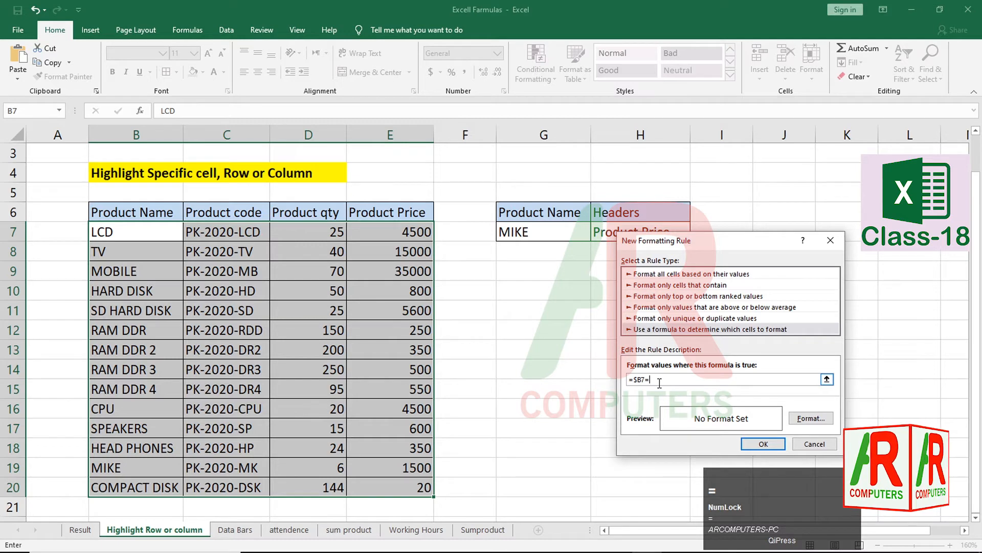
{"action": "left_click", "coordinate": [545, 231]}
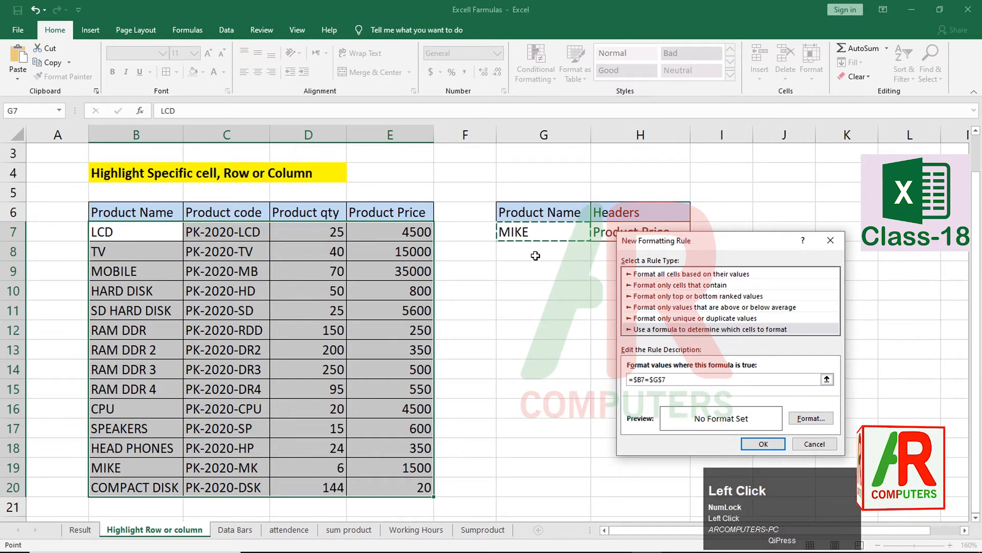
Give the rule a bright blue background fill and apply it to the table data
{"action": "left_click", "coordinate": [813, 418]}
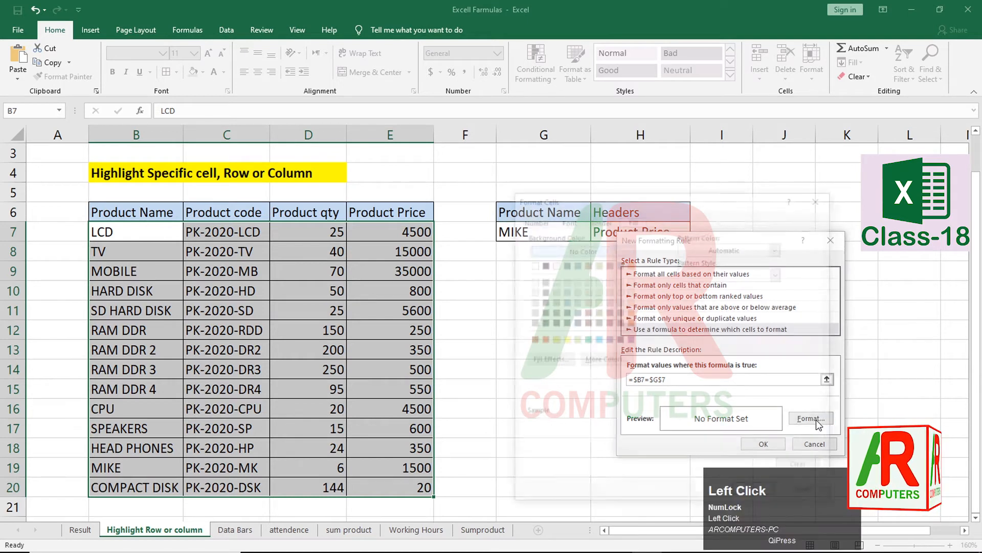
{"action": "left_click", "coordinate": [596, 339]}
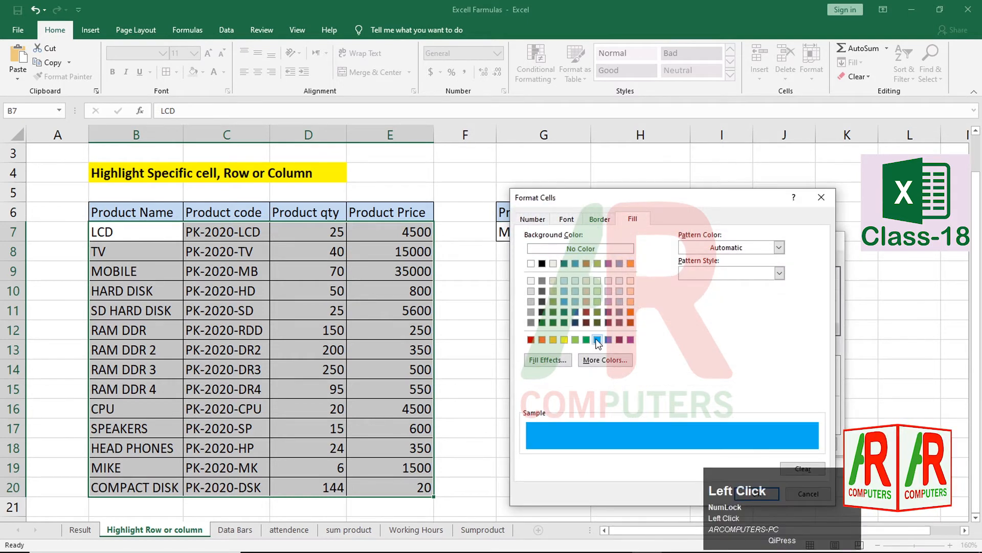
{"action": "left_click", "coordinate": [756, 493]}
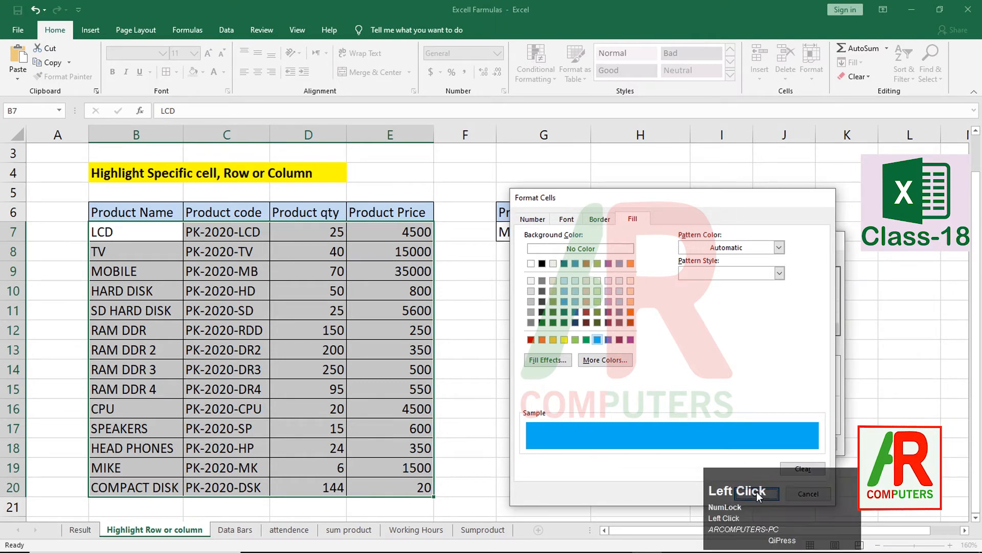
{"action": "left_click", "coordinate": [759, 441]}
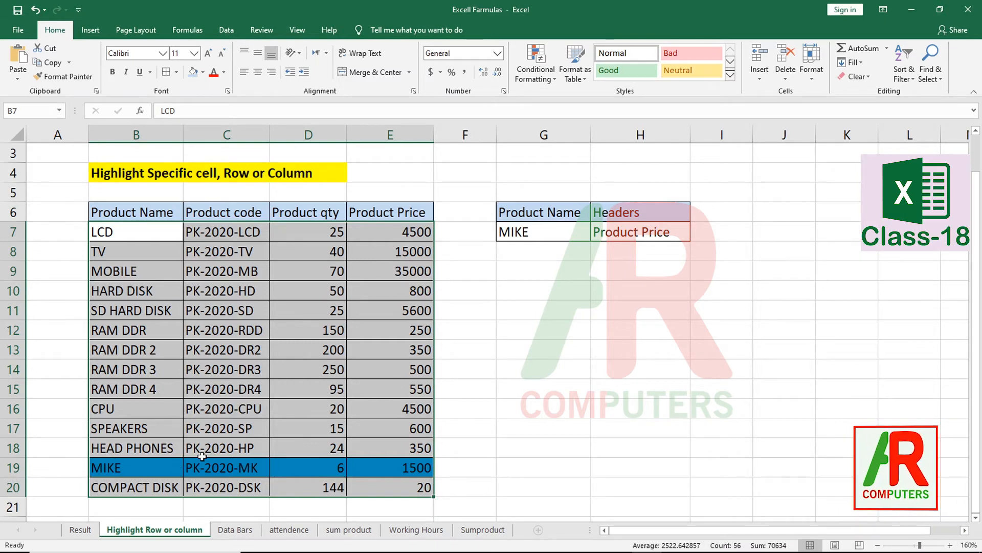
Test the row highlighting by choosing LCD and RAM DDR in turn as the product name in cell G7
{"action": "left_click", "coordinate": [588, 235]}
{"action": "left_click", "coordinate": [597, 235]}
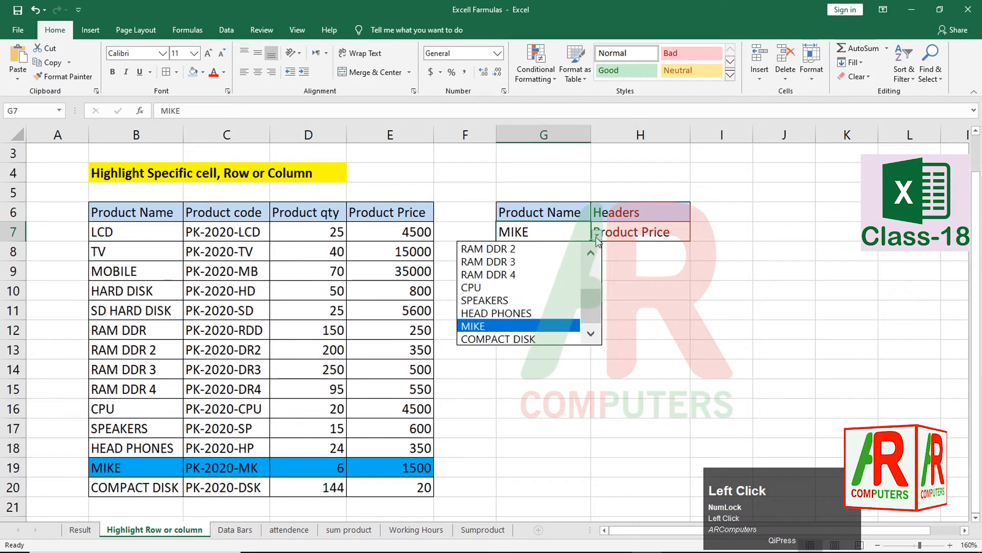
{"action": "scroll", "coordinate": [589, 278], "scroll_direction": "up", "scroll_amount": 3}
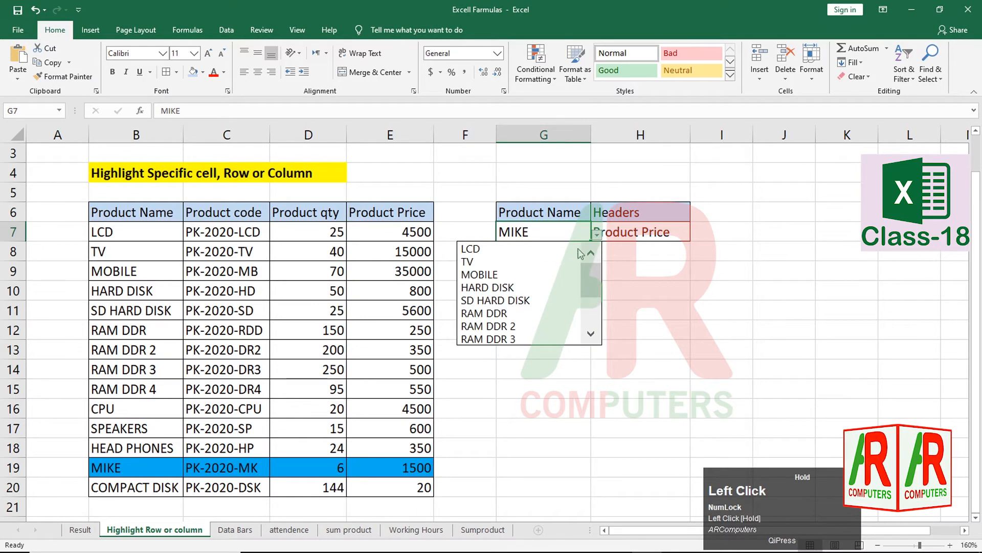
{"action": "left_click", "coordinate": [533, 248]}
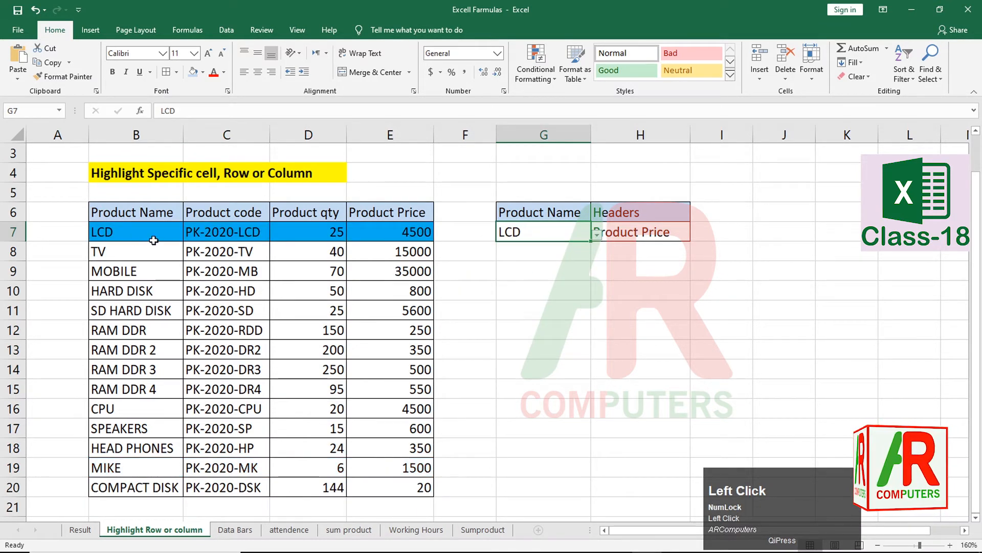
{"action": "left_click", "coordinate": [597, 235]}
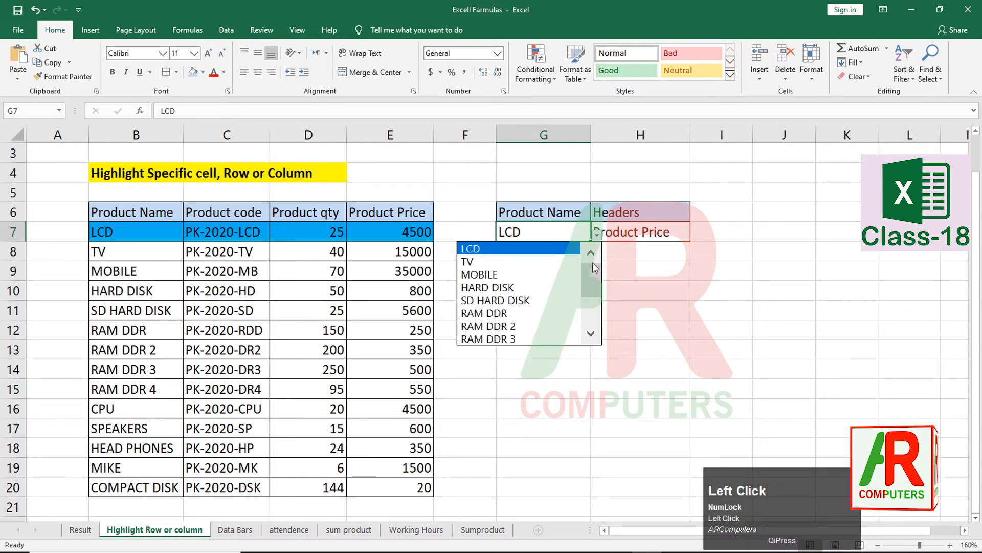
{"action": "left_click", "coordinate": [494, 315]}
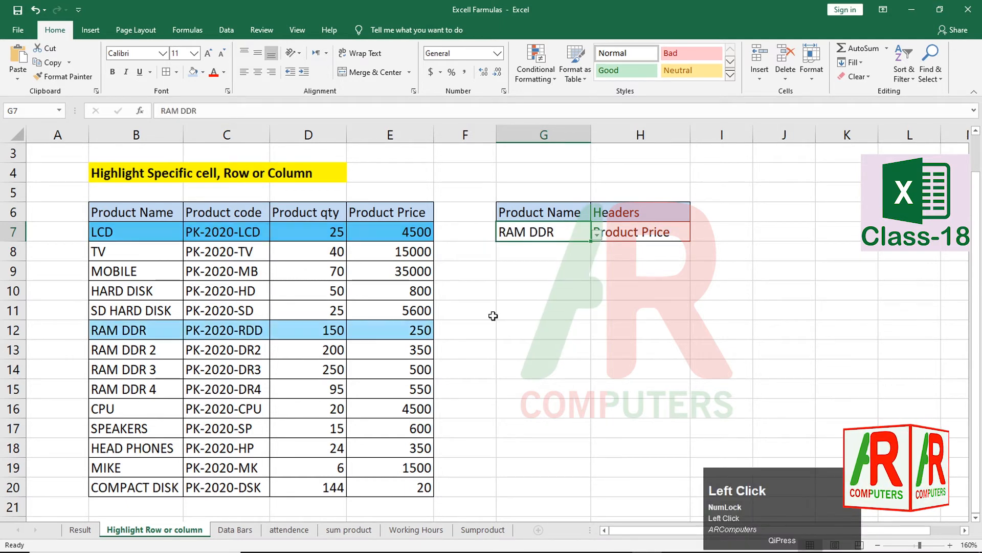
Choose COMPACT DISK as the product name in cell G7
{"action": "left_click", "coordinate": [597, 236]}
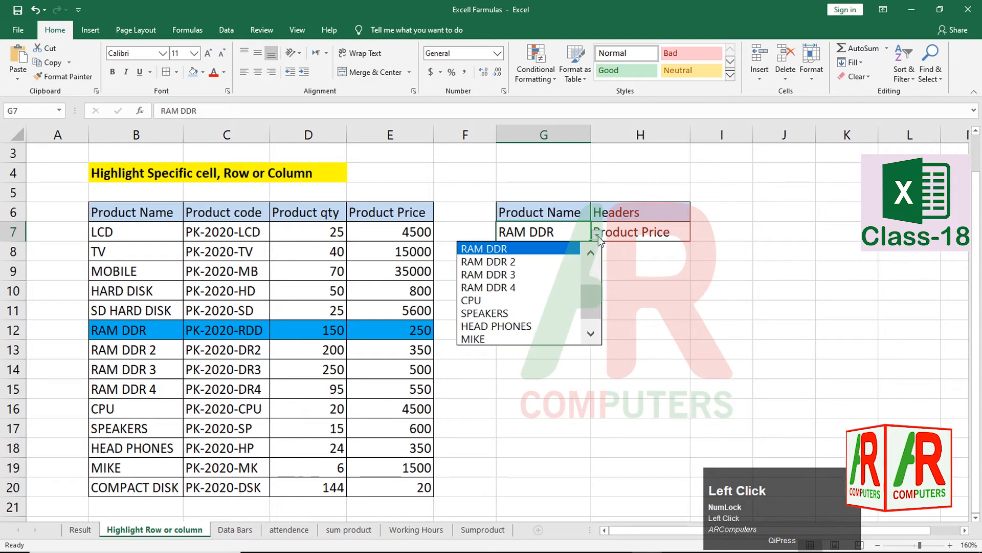
{"action": "scroll", "coordinate": [596, 313], "scroll_direction": "down", "scroll_amount": 1}
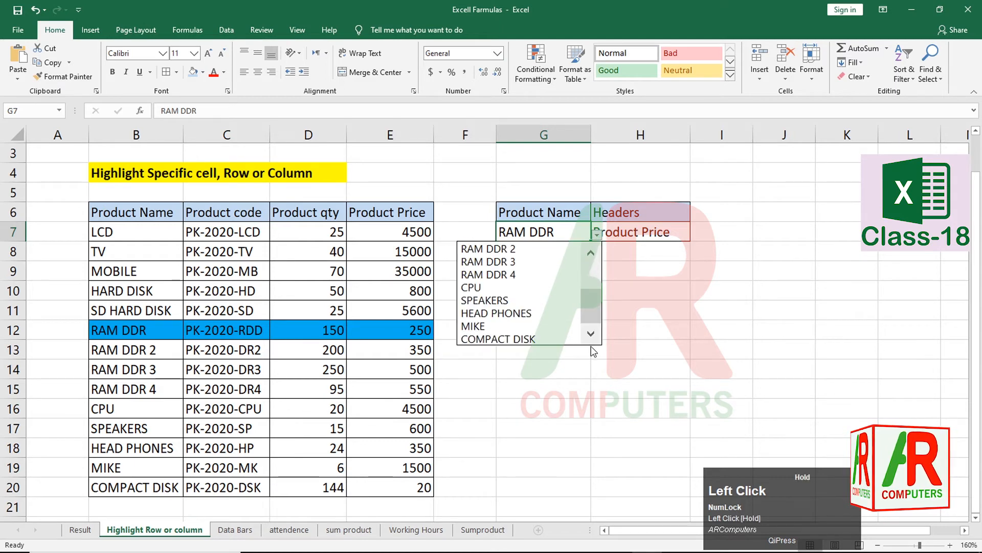
{"action": "left_click", "coordinate": [496, 337]}
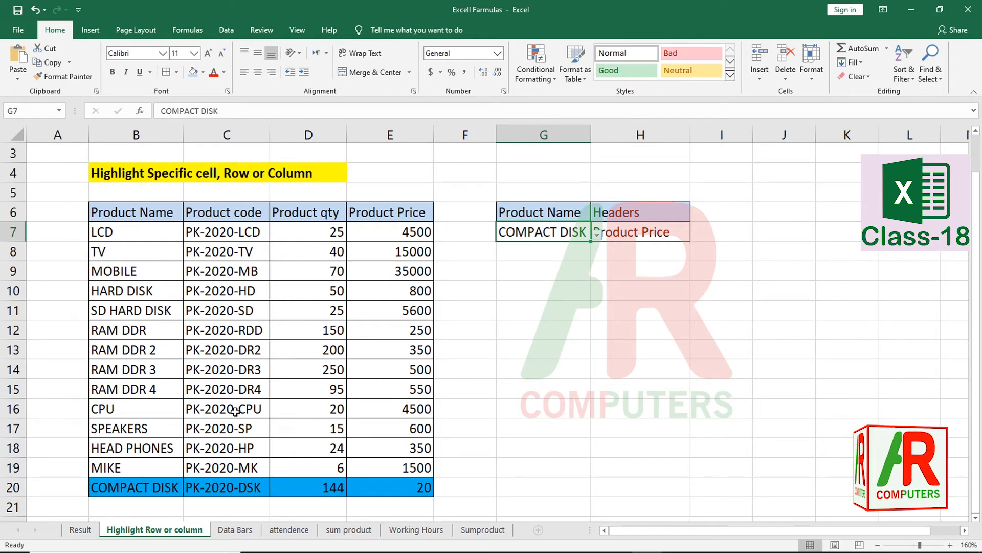
{"action": "left_click", "coordinate": [234, 213]}
{"action": "left_click", "coordinate": [302, 212]}
{"action": "left_click", "coordinate": [389, 212]}
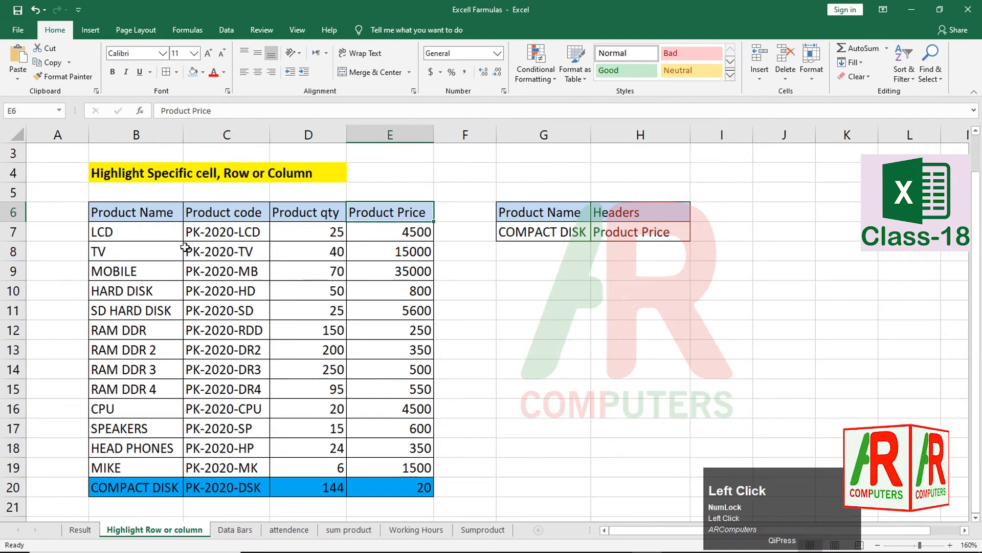
{"action": "left_click", "coordinate": [215, 214]}
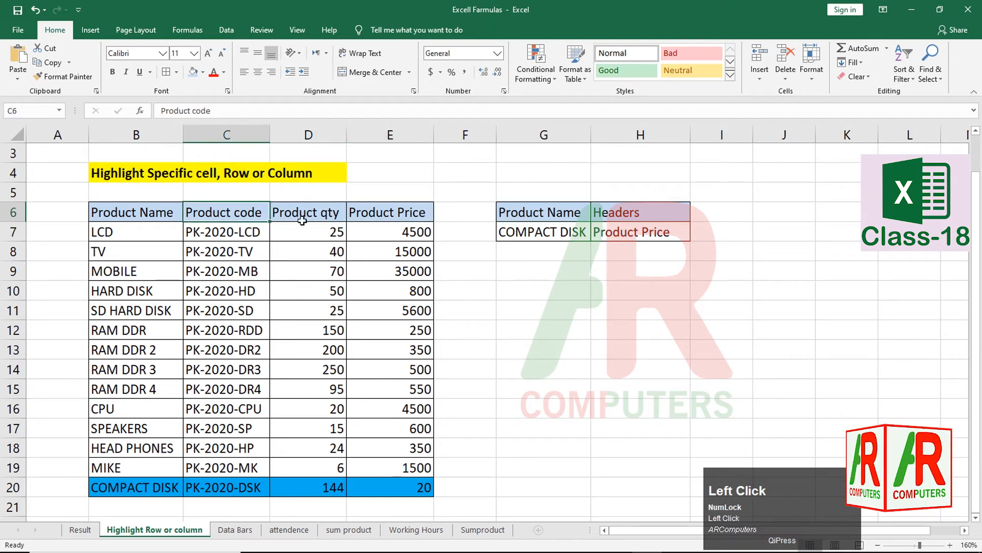
{"action": "left_click", "coordinate": [302, 220]}
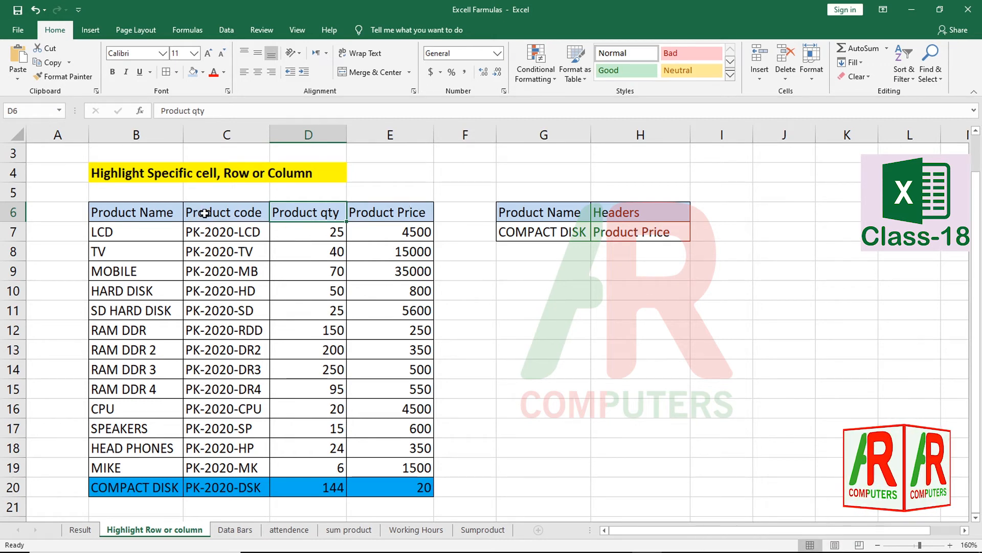
{"action": "left_click_drag", "start_coordinate": [202, 213], "coordinate": [233, 212]}
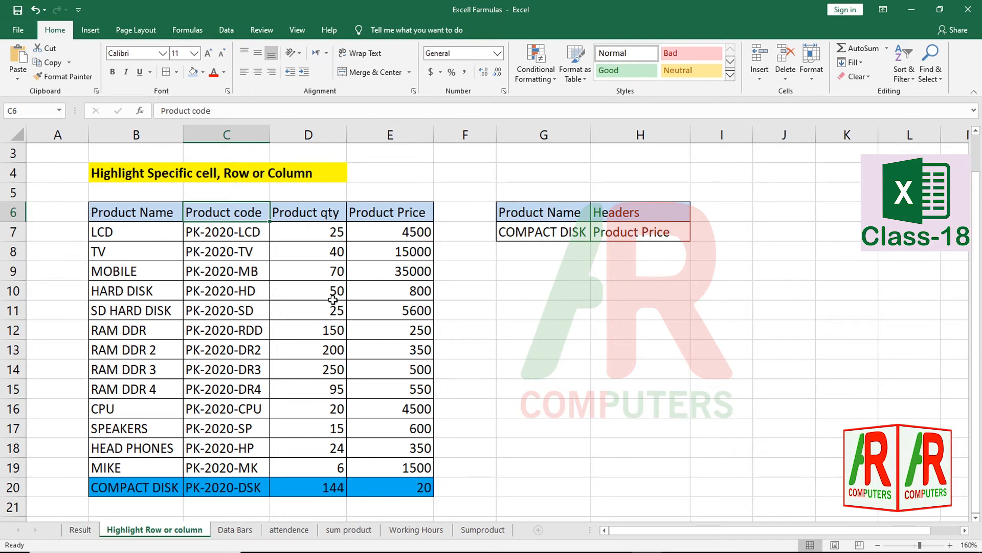
Start a new formula-based conditional formatting rule for the table data in B7:E20
{"action": "left_click_drag", "start_coordinate": [127, 235], "coordinate": [404, 484]}
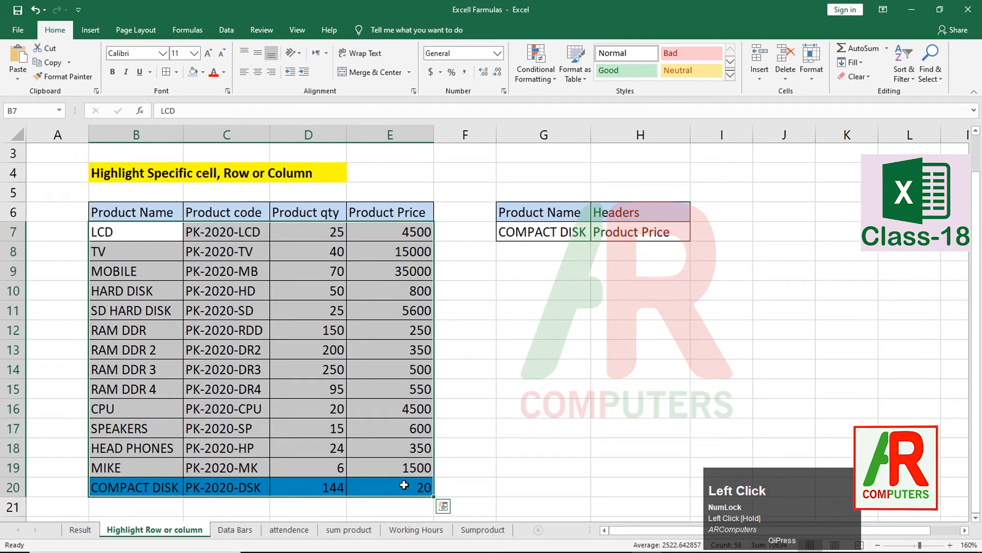
{"action": "left_click", "coordinate": [557, 76]}
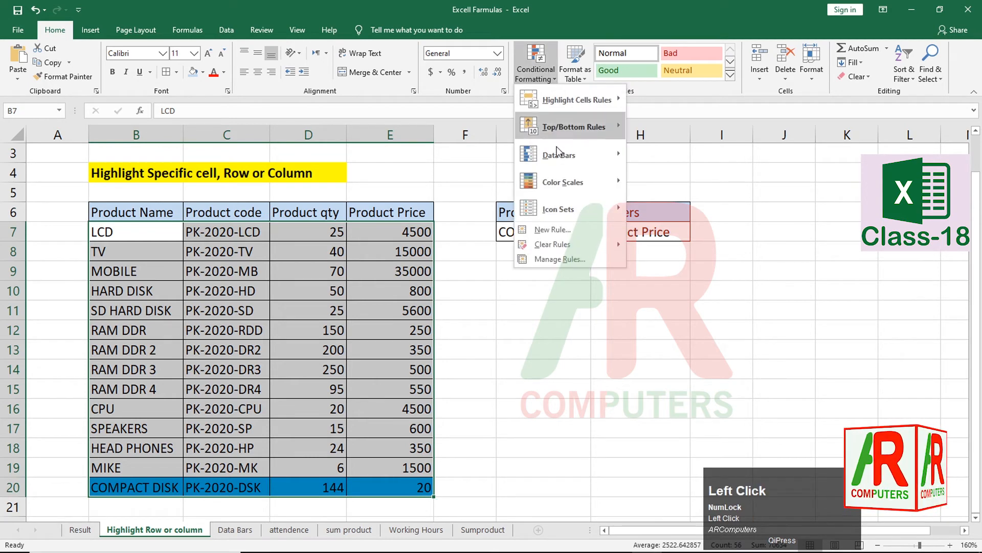
{"action": "left_click", "coordinate": [563, 230]}
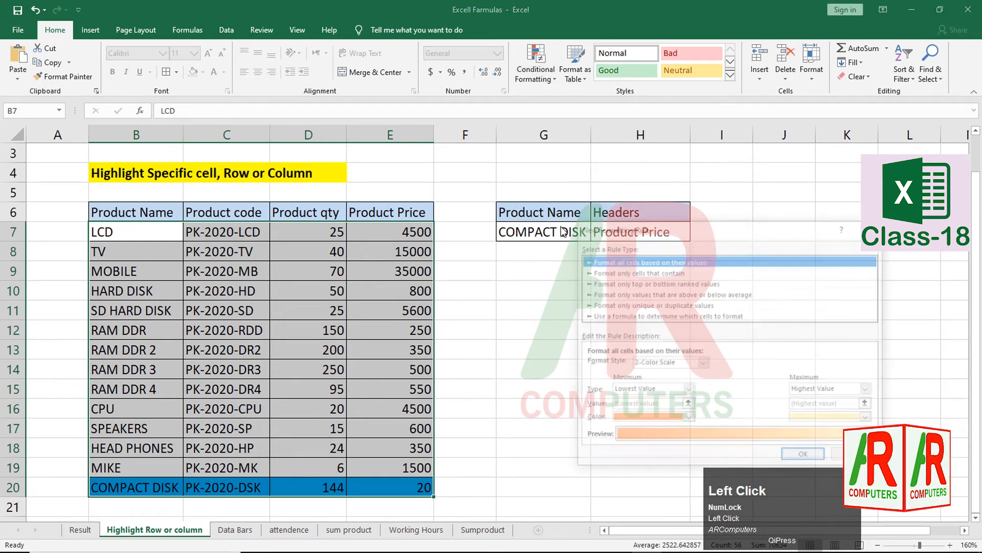
{"action": "left_click", "coordinate": [618, 316]}
{"action": "left_click", "coordinate": [632, 367]}
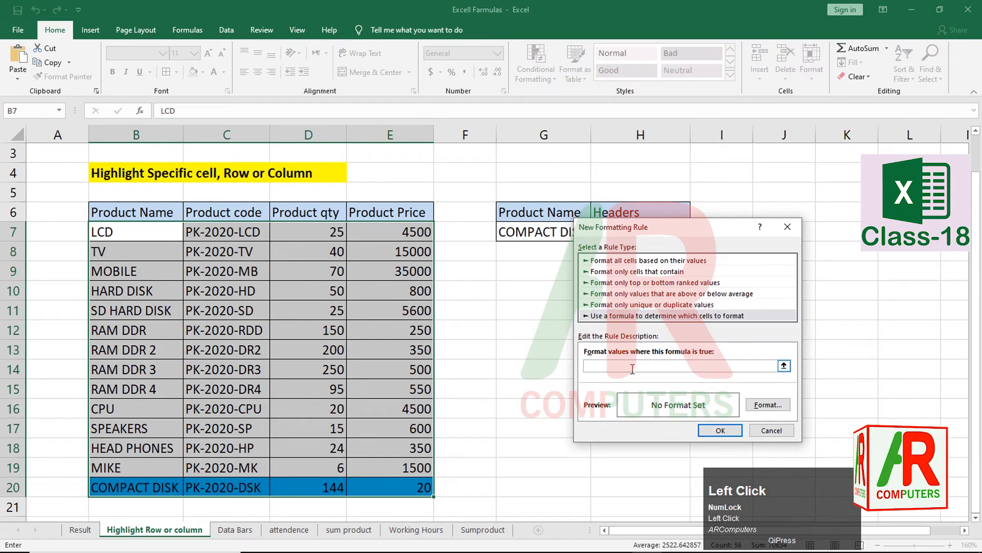
{"action": "type", "text": "="}
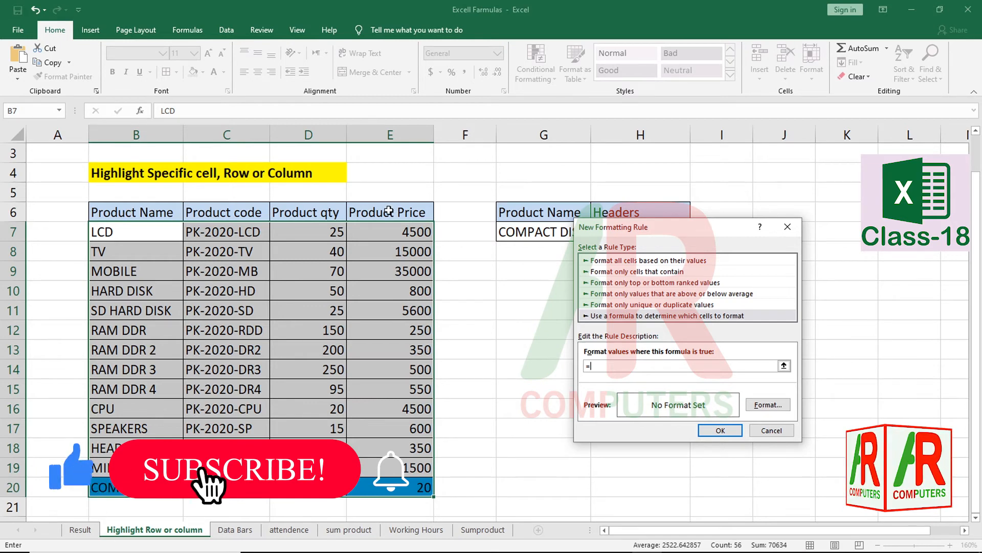
{"action": "left_click", "coordinate": [113, 210]}
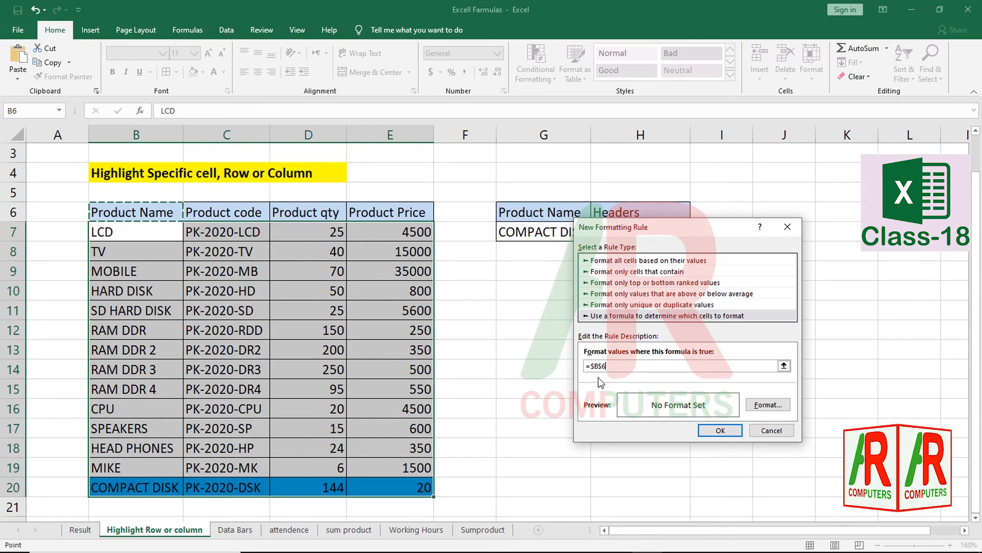
{"action": "left_click", "coordinate": [609, 367]}
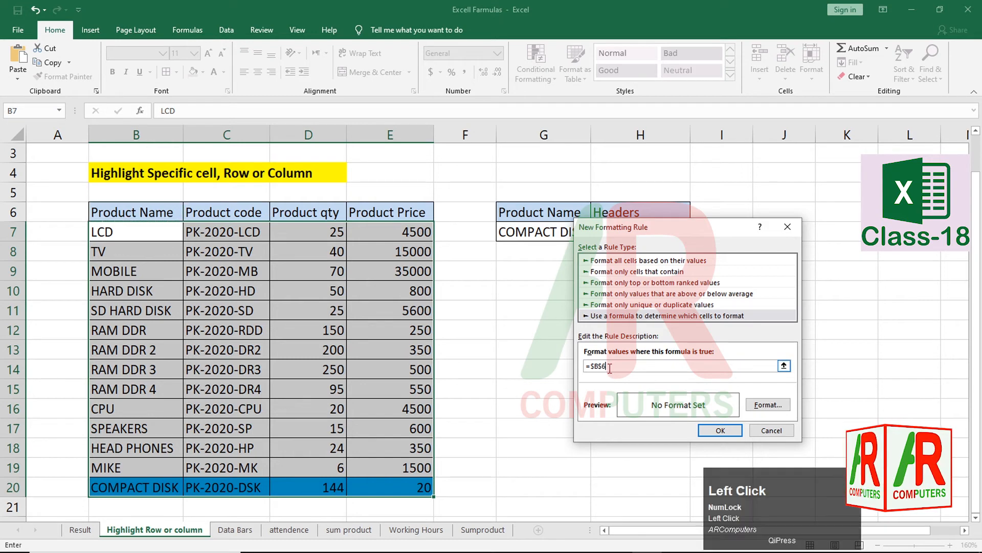
{"action": "type", "text": "+"}
{"action": "left_click", "coordinate": [132, 212]}
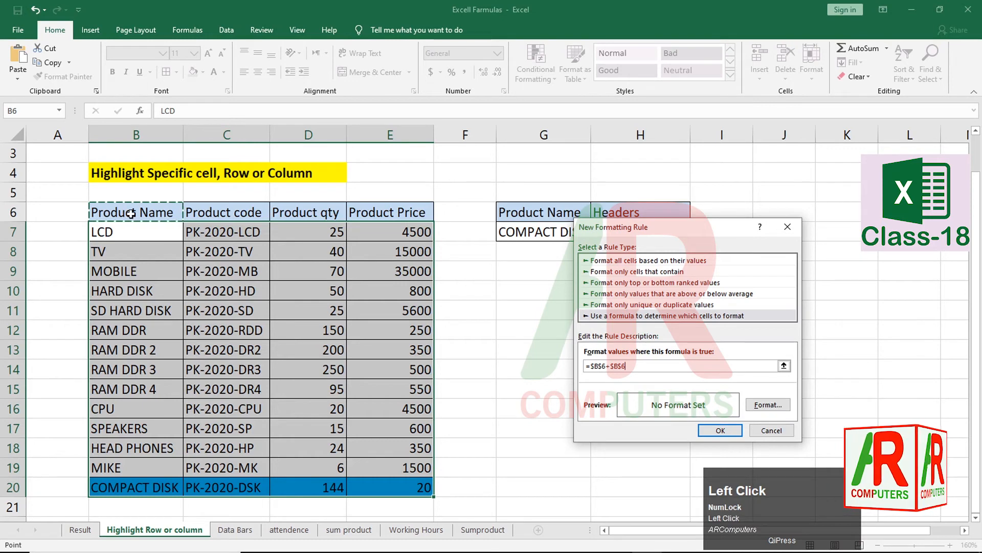
{"action": "left_click_drag", "start_coordinate": [620, 367], "coordinate": [592, 370]}
{"action": "key", "text": "BackSpace"}
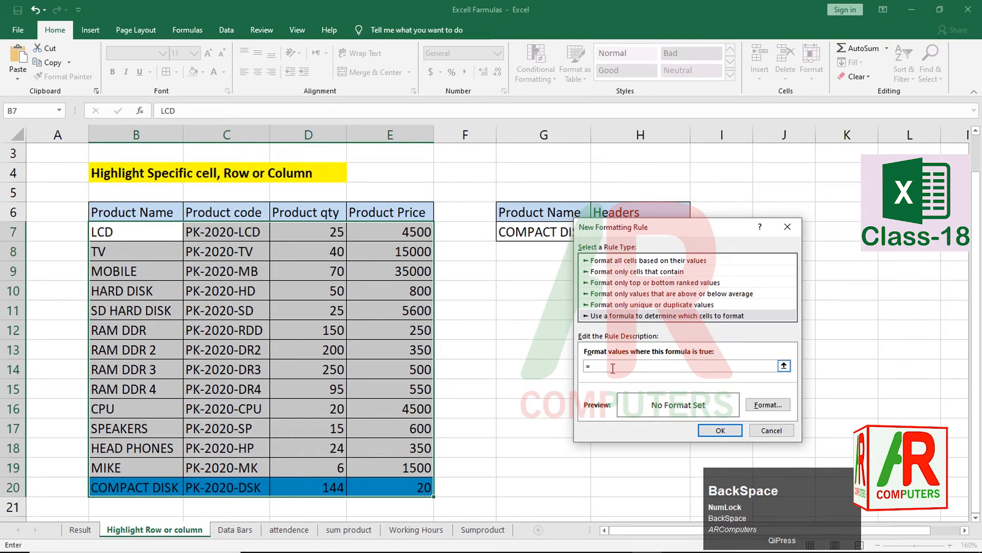
Enter the rule formula =B$6=$H$7, locking only the row of B6 and comparing it with the Headers lookup cell
{"action": "left_click", "coordinate": [125, 214]}
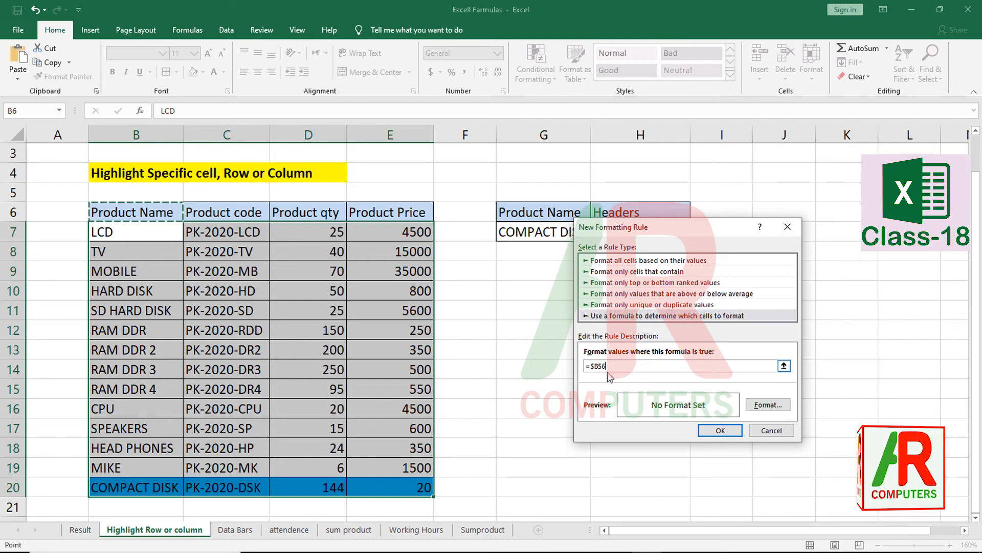
{"action": "key", "text": "F4"}
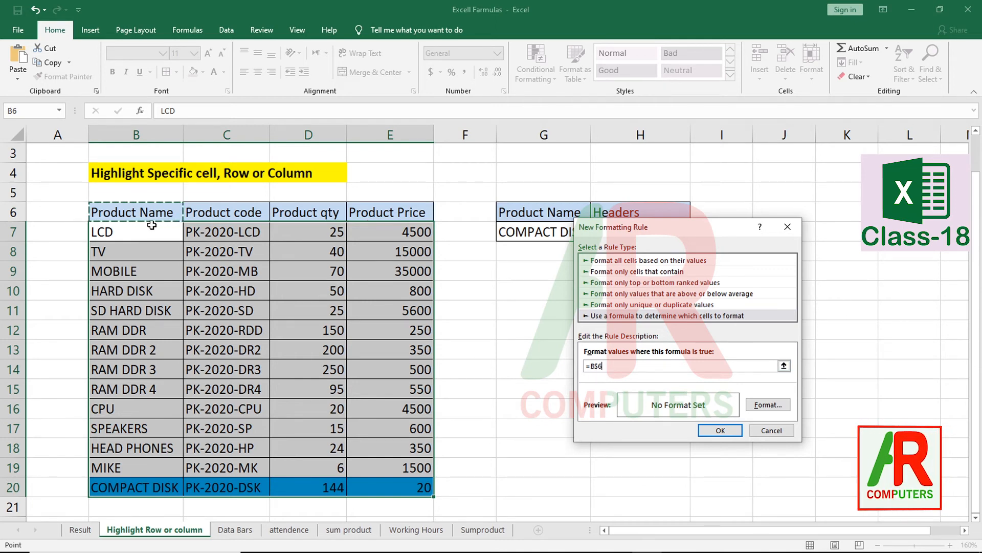
{"action": "type", "text": "="}
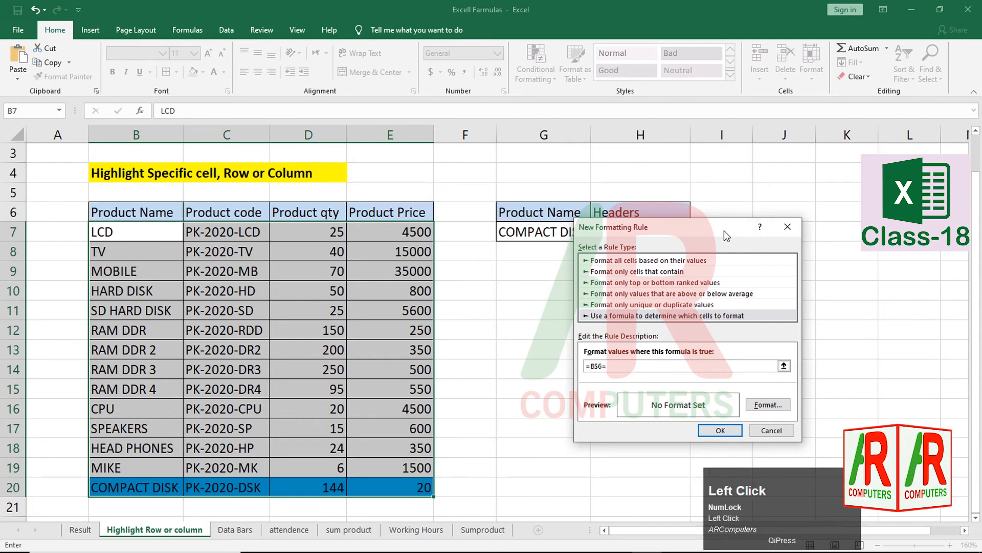
{"action": "left_click_drag", "start_coordinate": [723, 230], "coordinate": [636, 285]}
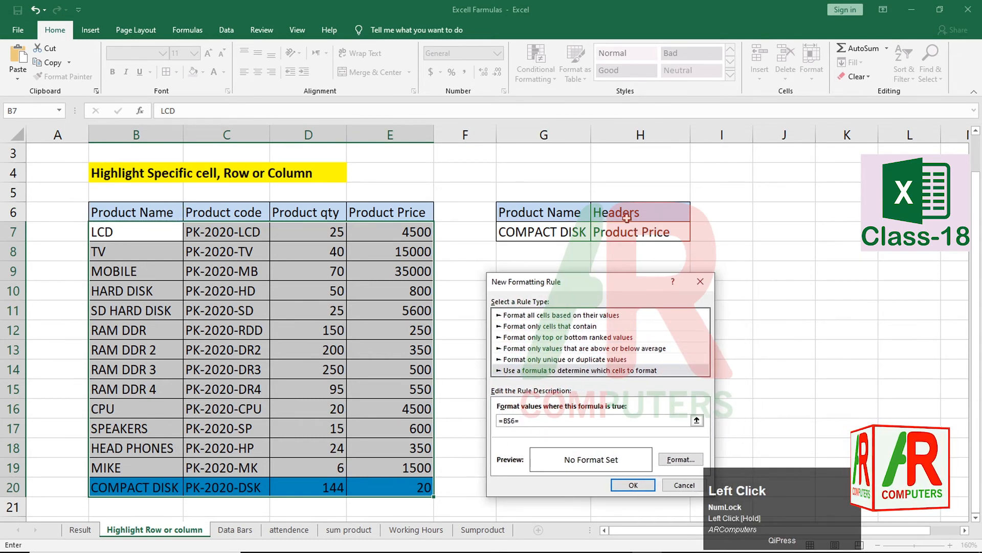
{"action": "left_click", "coordinate": [642, 231]}
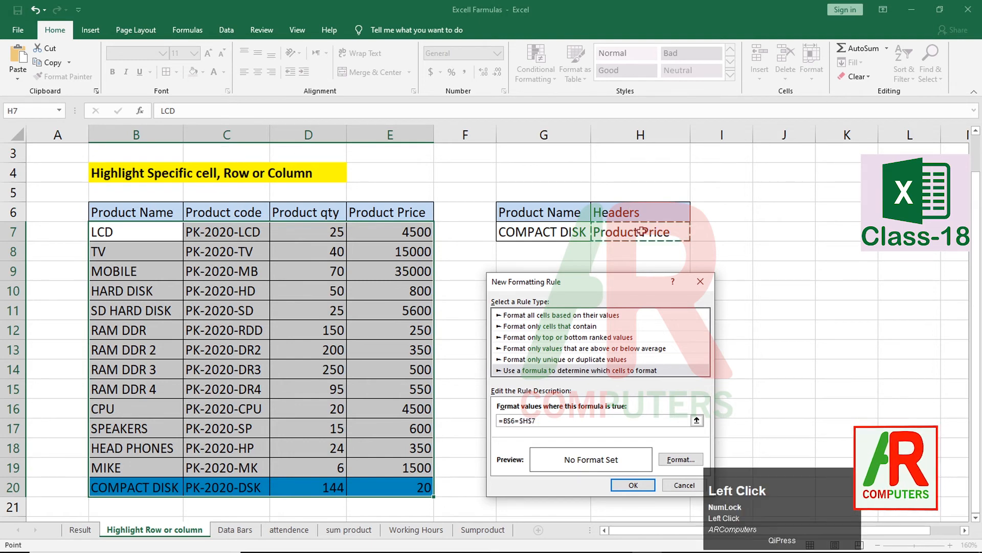
Give the column rule a yellow background fill and apply it to the table data
{"action": "left_click", "coordinate": [679, 460]}
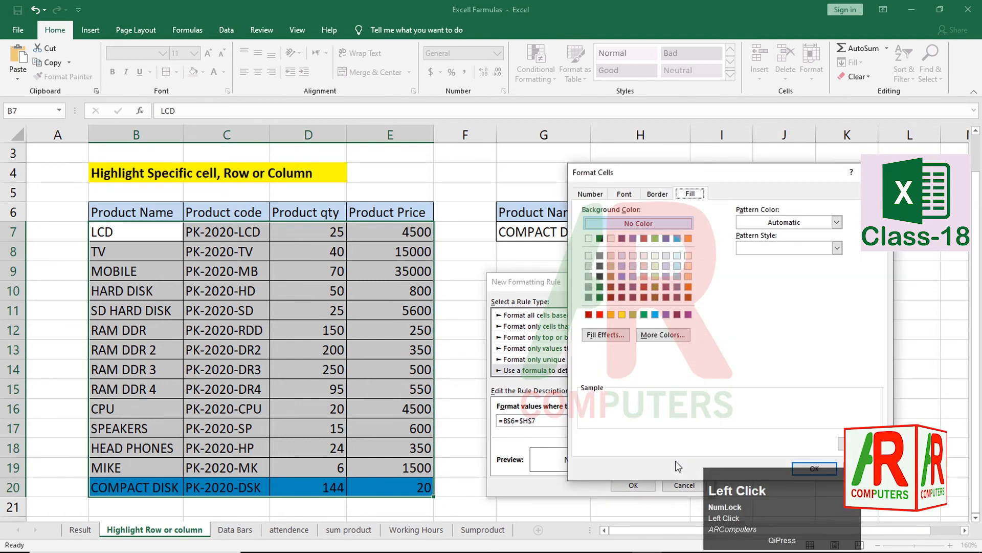
{"action": "left_click", "coordinate": [622, 315]}
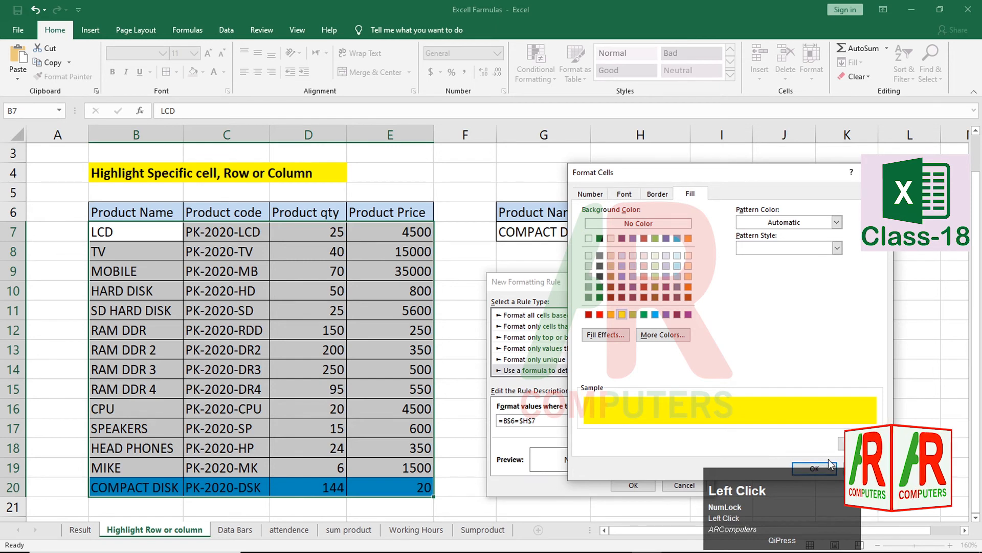
{"action": "left_click", "coordinate": [817, 466]}
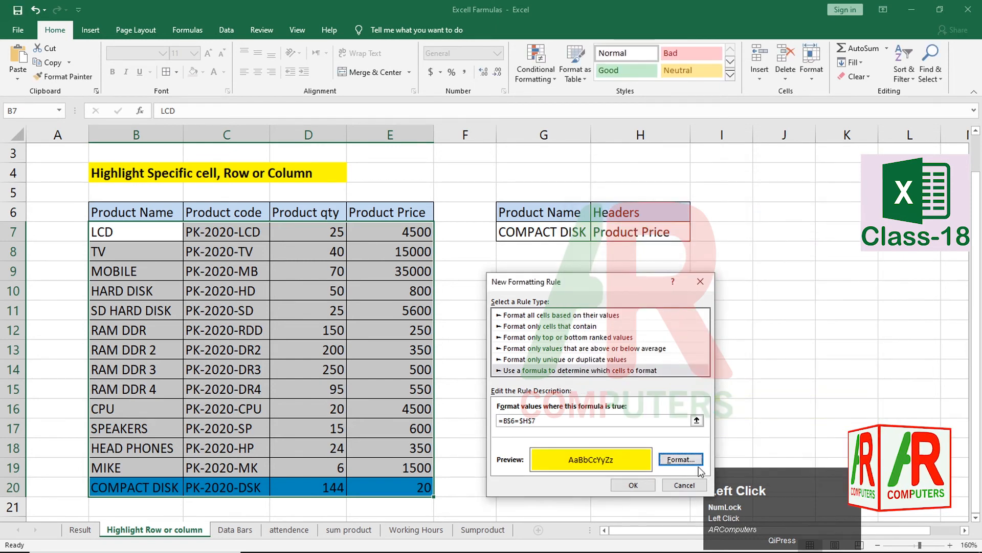
{"action": "left_click", "coordinate": [648, 486]}
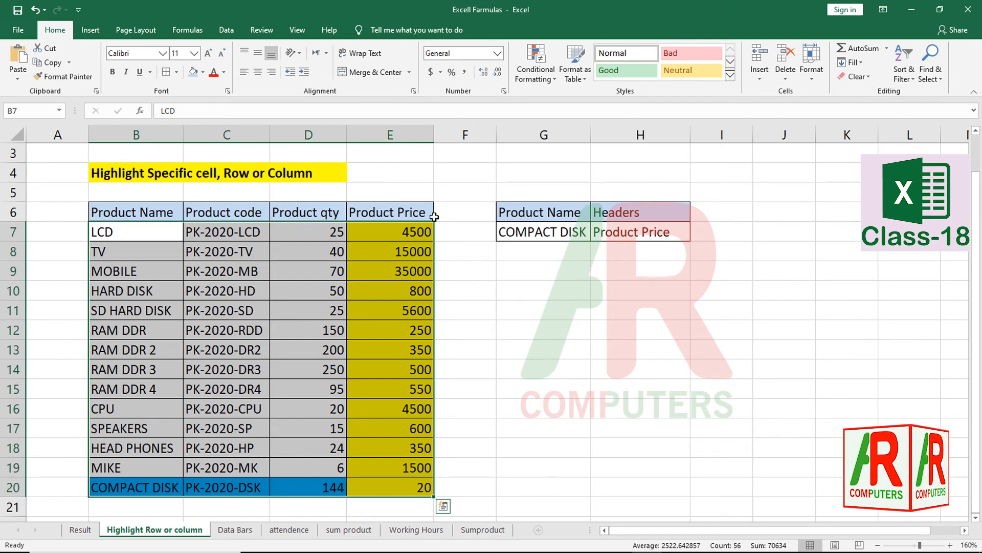
Test the column highlighting by choosing Product Name, Product code, Product qty and Product Price in turn as the header in cell H7
{"action": "left_click", "coordinate": [668, 244]}
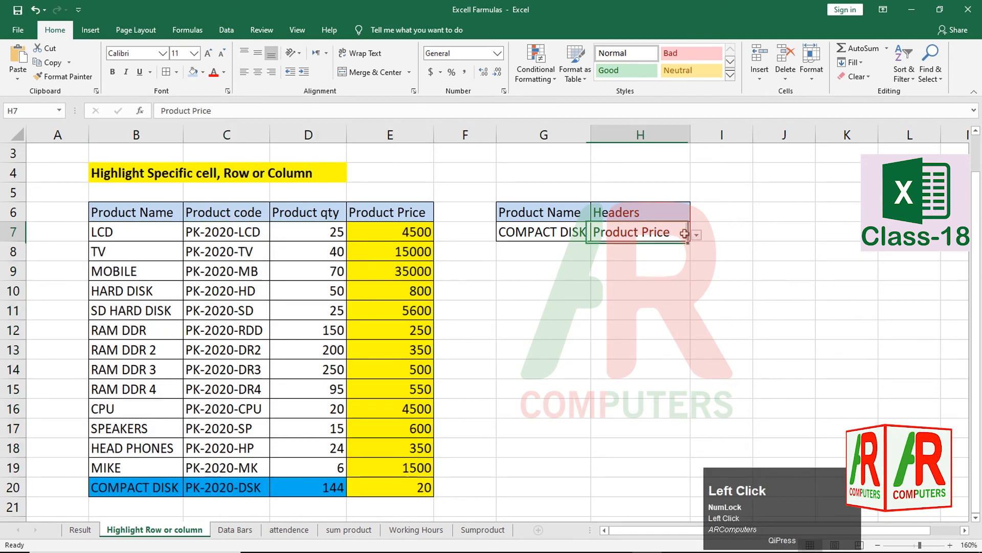
{"action": "left_click", "coordinate": [696, 234]}
{"action": "left_click", "coordinate": [589, 249]}
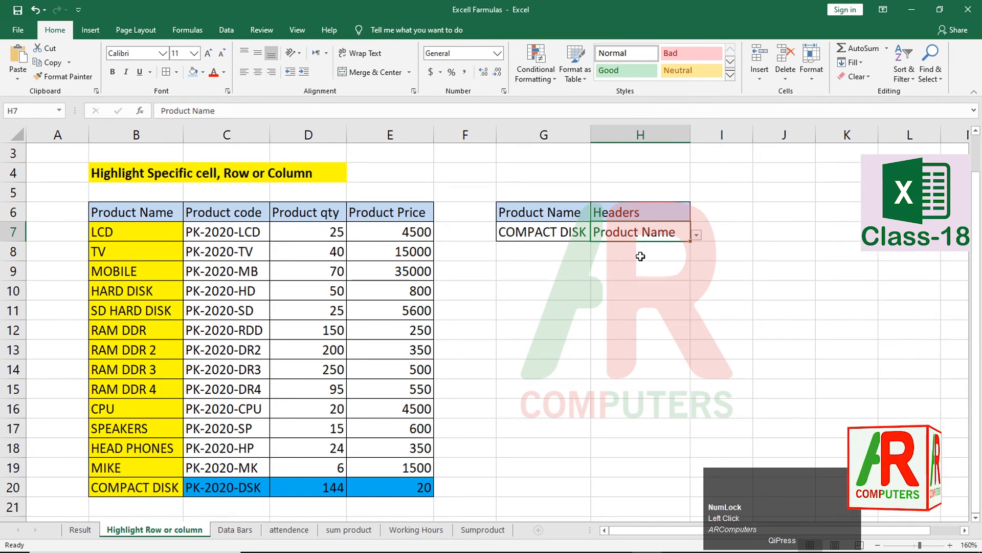
{"action": "left_click", "coordinate": [696, 235]}
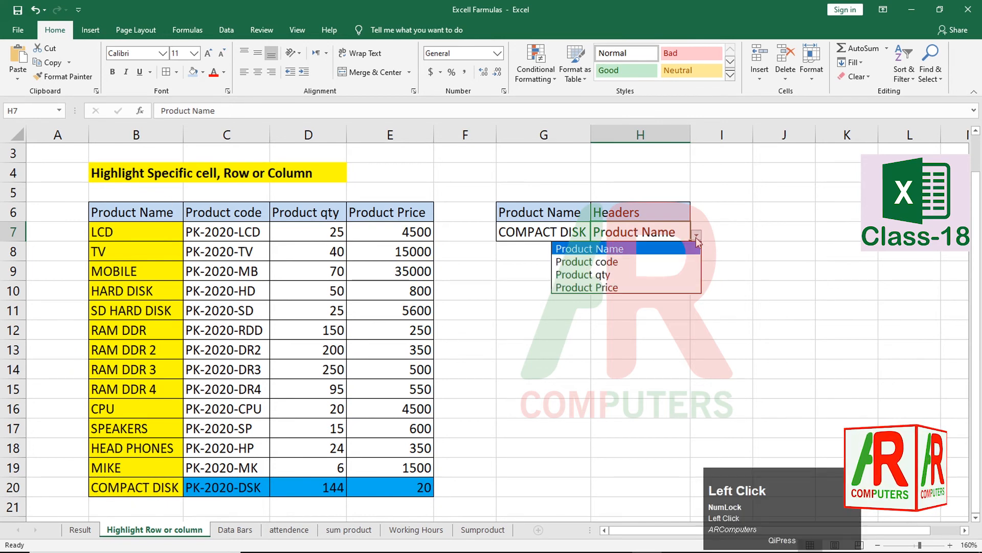
{"action": "left_click", "coordinate": [629, 262]}
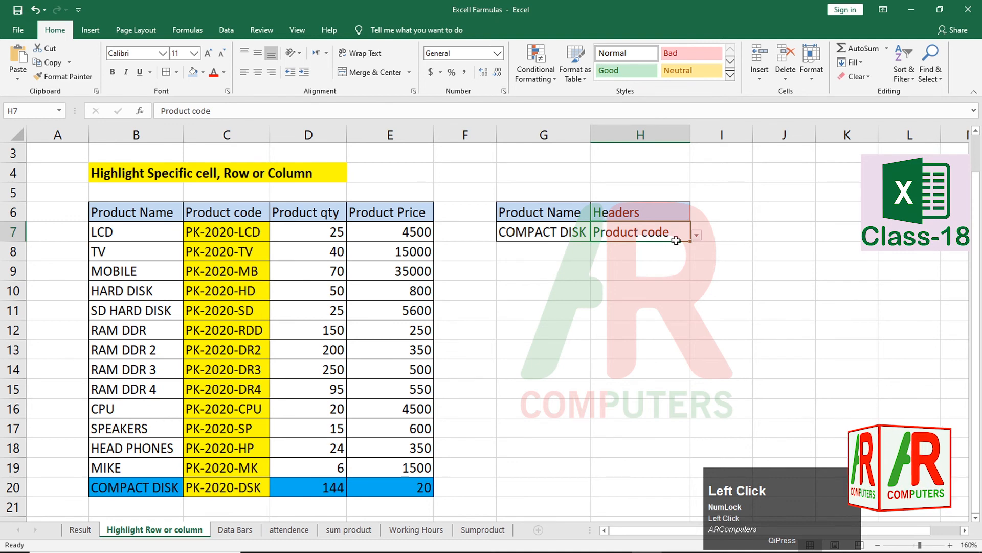
{"action": "left_click", "coordinate": [696, 234]}
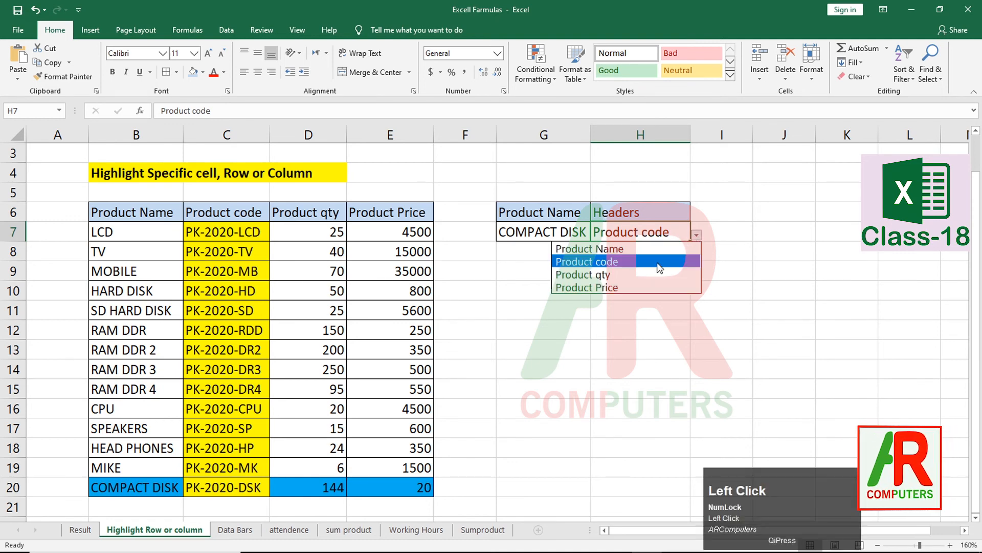
{"action": "left_click", "coordinate": [651, 273]}
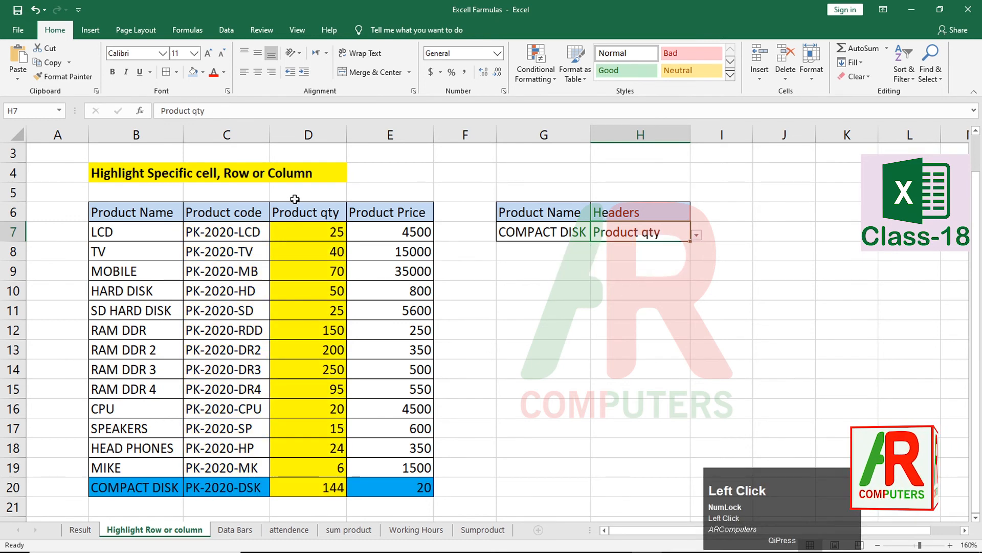
{"action": "left_click", "coordinate": [697, 235]}
{"action": "left_click", "coordinate": [641, 285]}
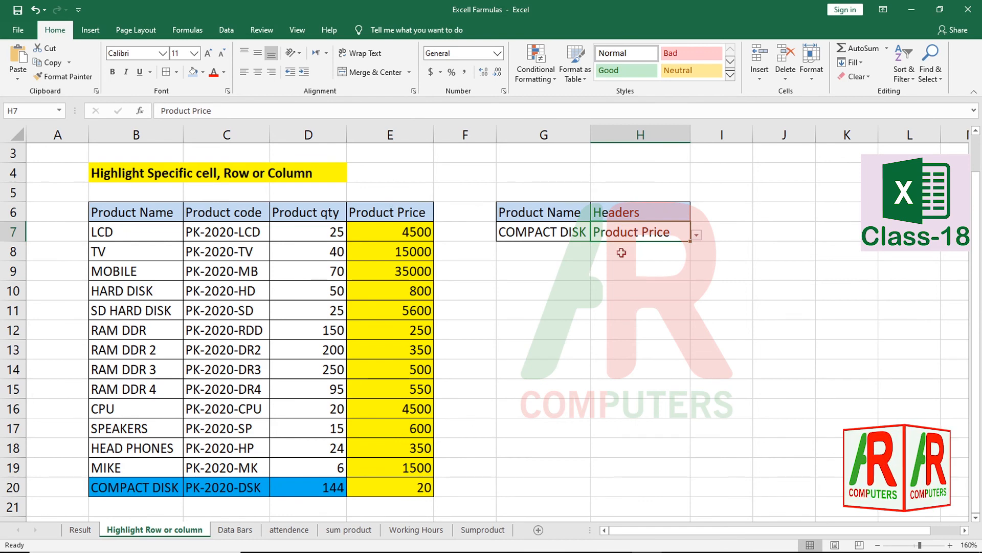
Choose RAM DDR 4 as the product name in cell G7
{"action": "left_click", "coordinate": [585, 236]}
{"action": "left_click", "coordinate": [596, 233]}
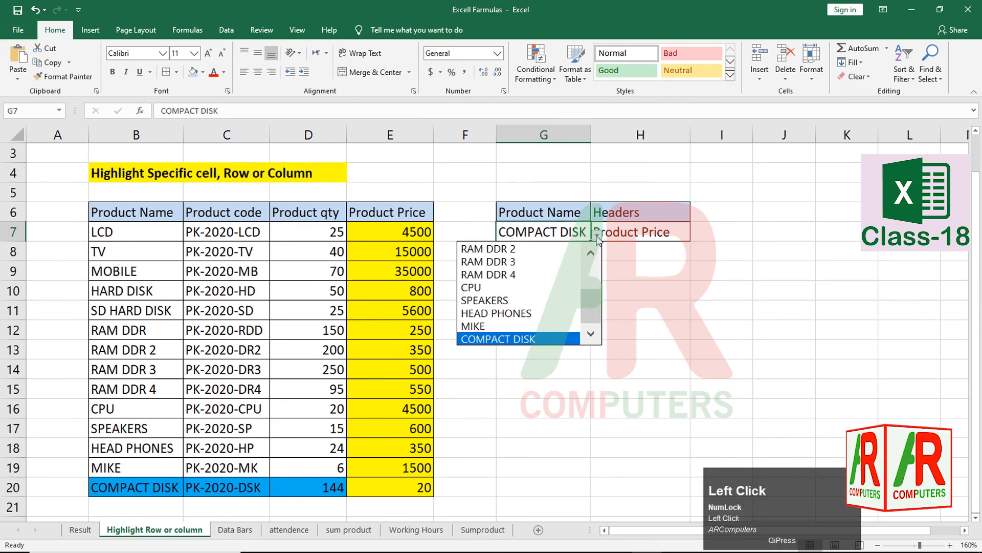
{"action": "left_click", "coordinate": [518, 271]}
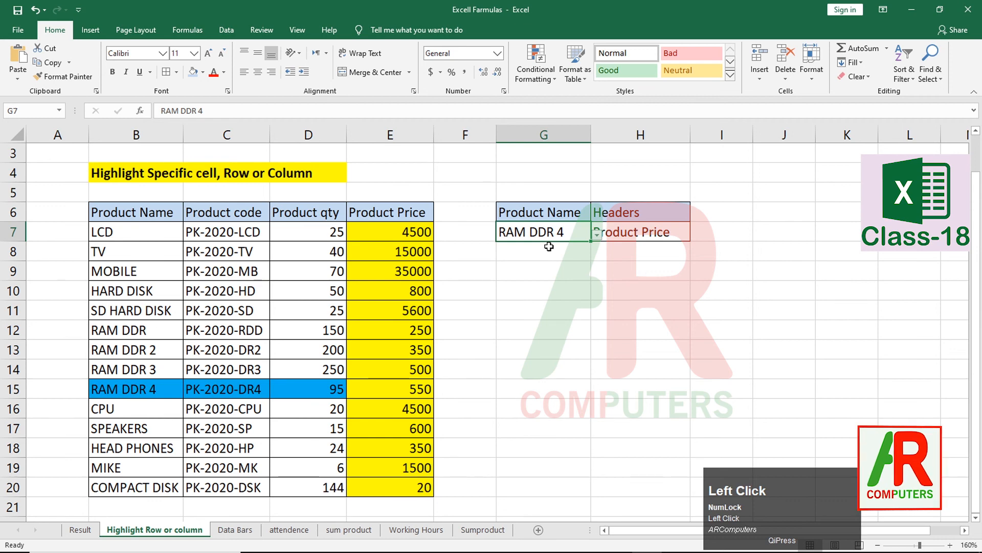